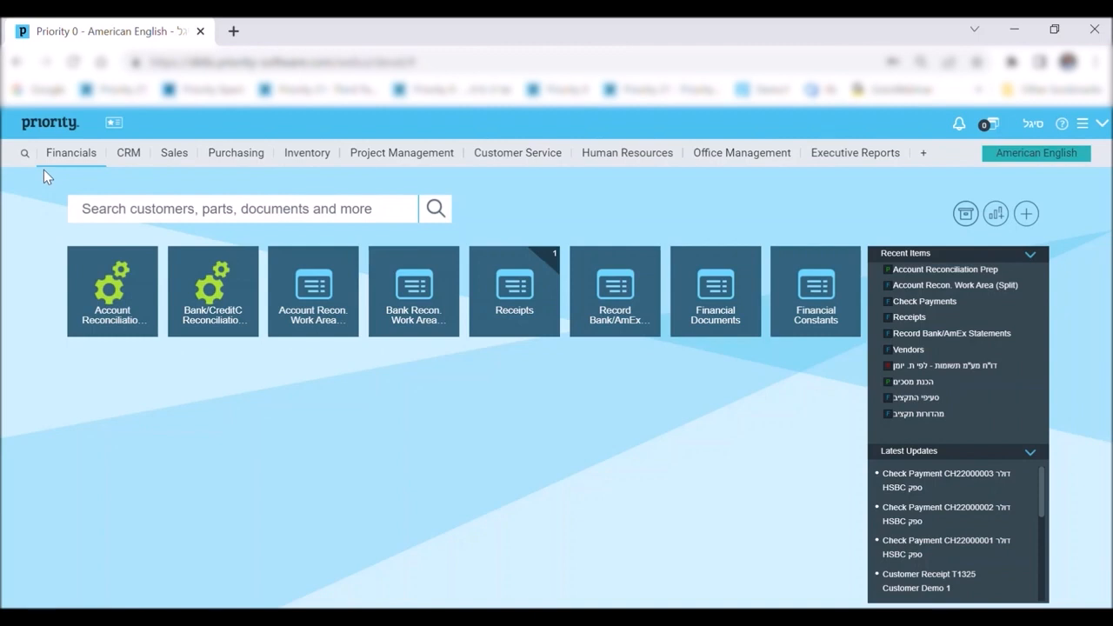
Start Account Reconciliation Prep for the A/R Ledger, loading the Customer Demo 1 and Customer Demo 2 accounts.
left_click(58, 163)
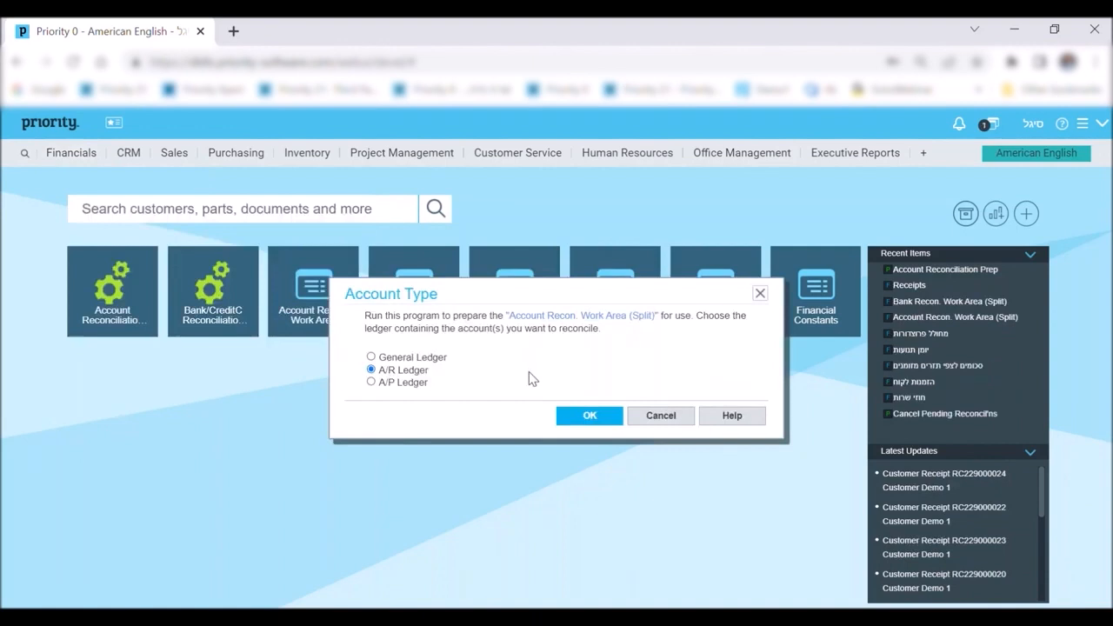
left_click(592, 417)
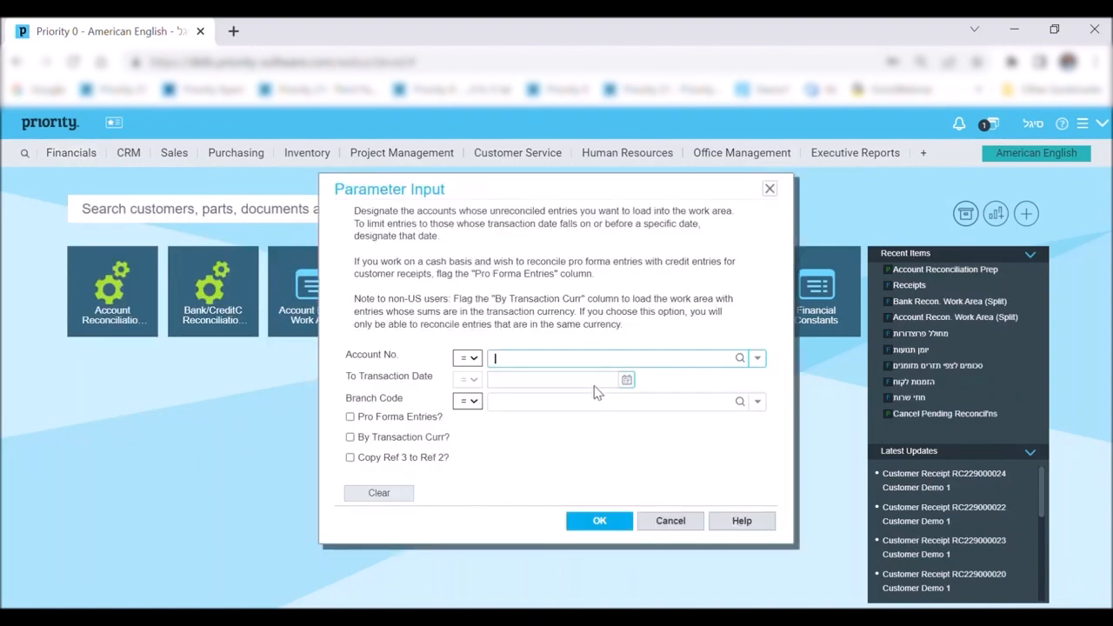
left_click(757, 358)
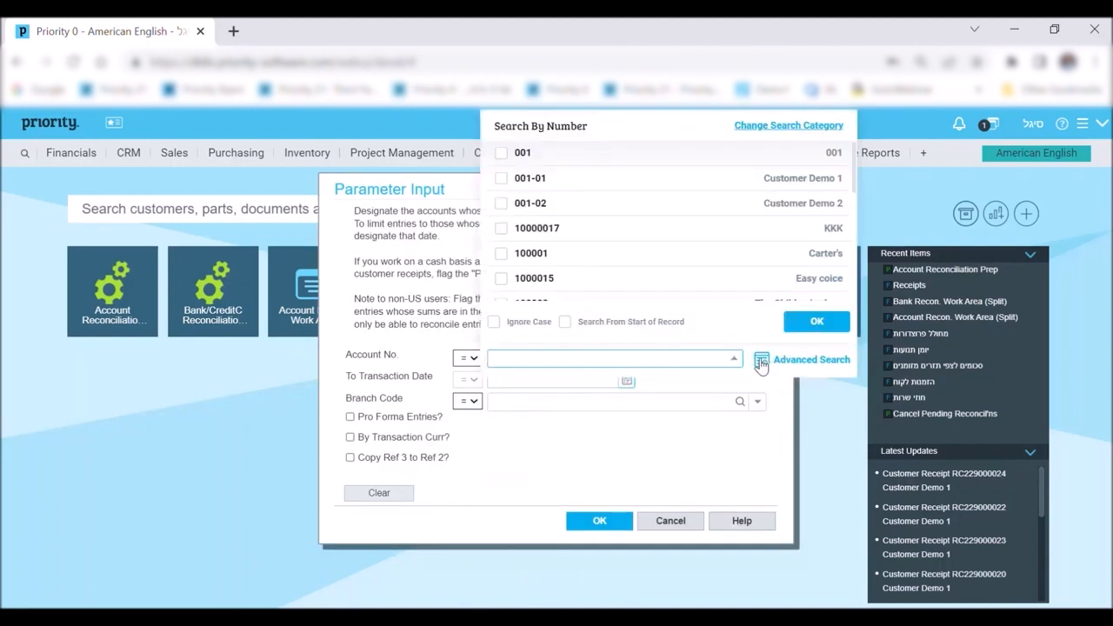
left_click(501, 178)
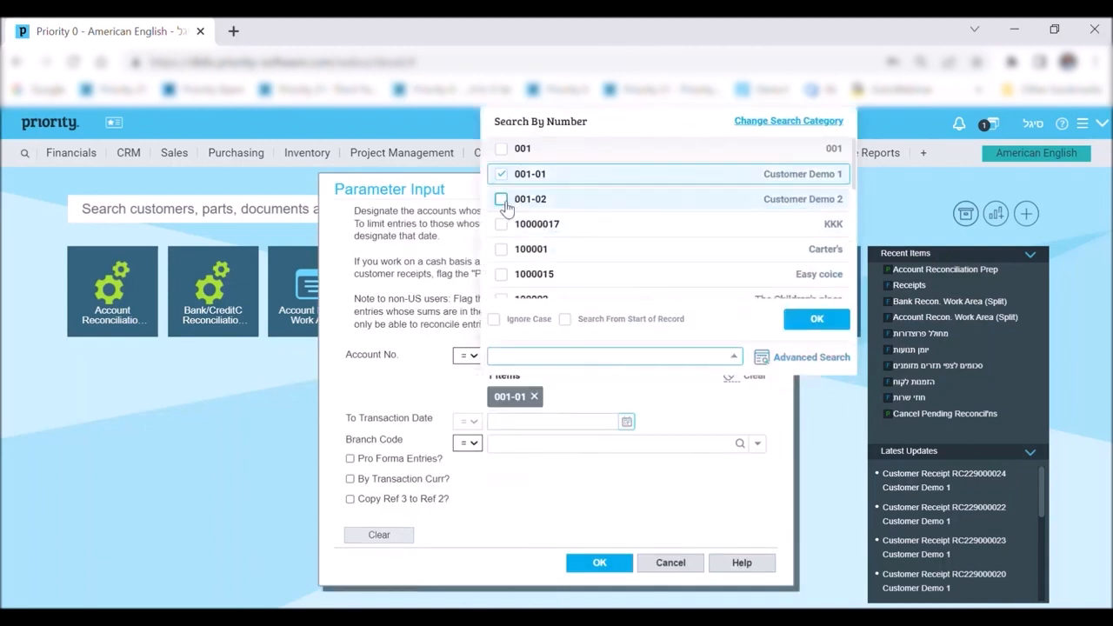
left_click(502, 199)
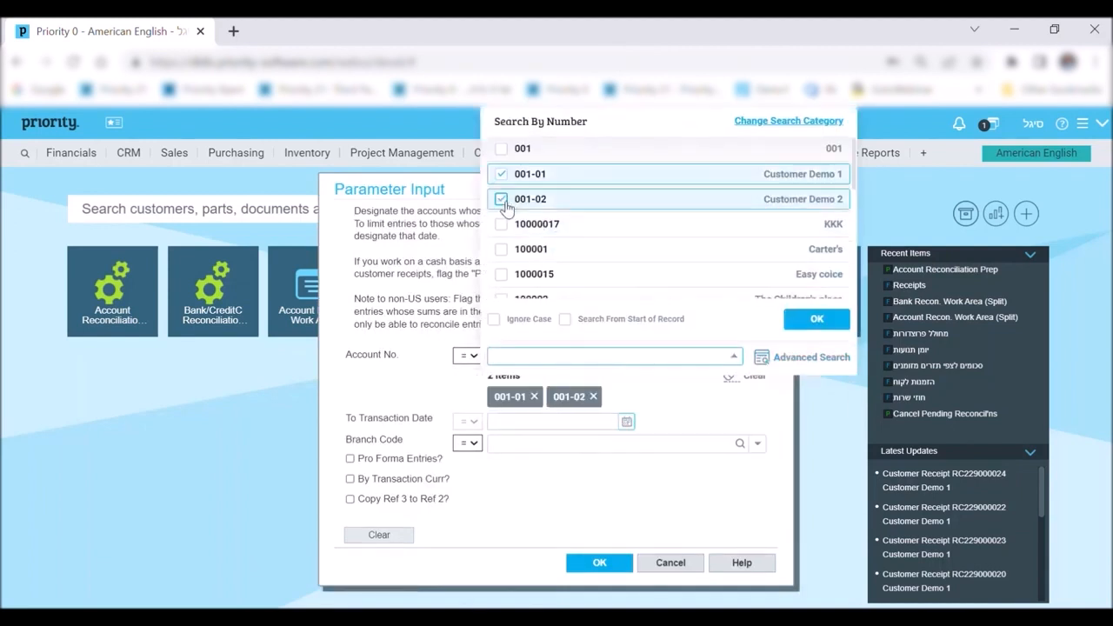
left_click(816, 318)
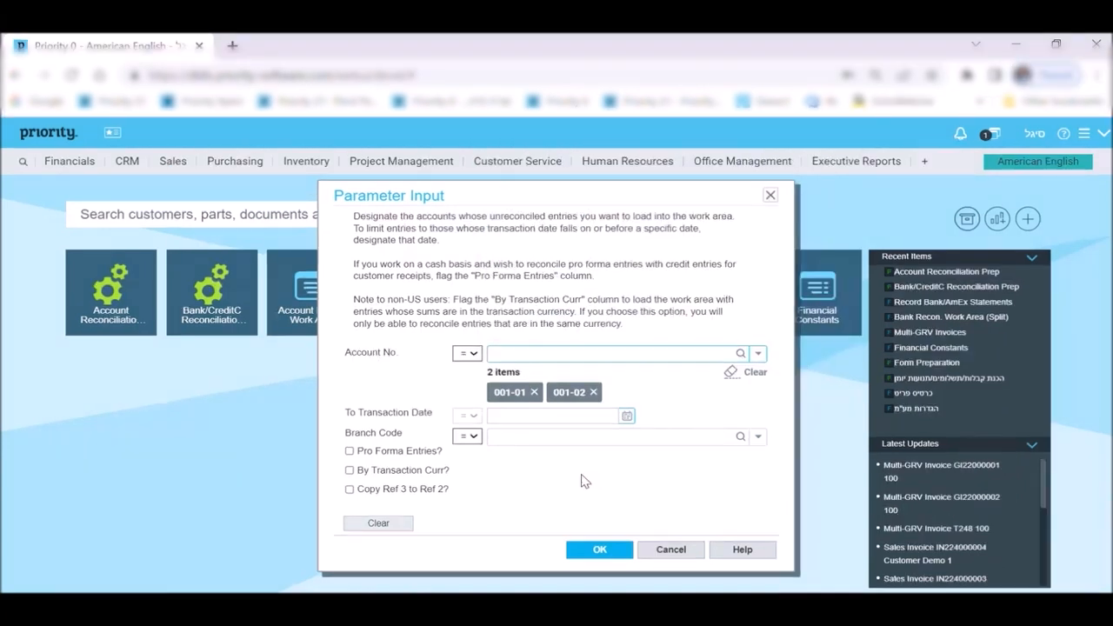
left_click(599, 549)
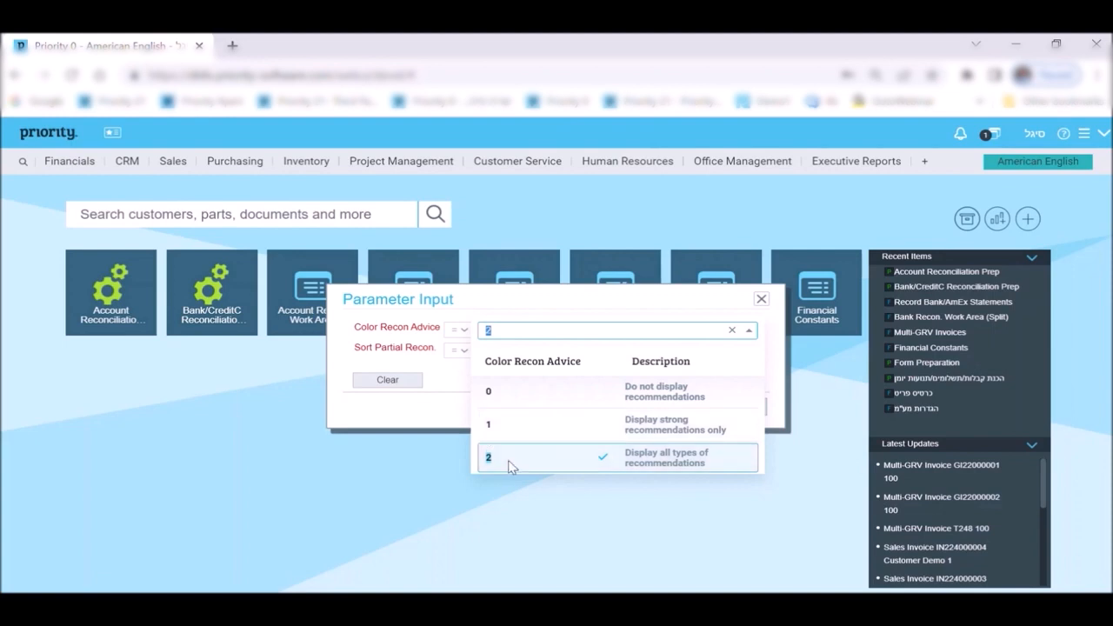
Set Color Recon Advice to 2 (all types of recommendations) and Sort Partial Recon. to 1 (partial reconciliations above unreconciled entries), then run the preparation.
left_click(513, 459)
left_click(757, 353)
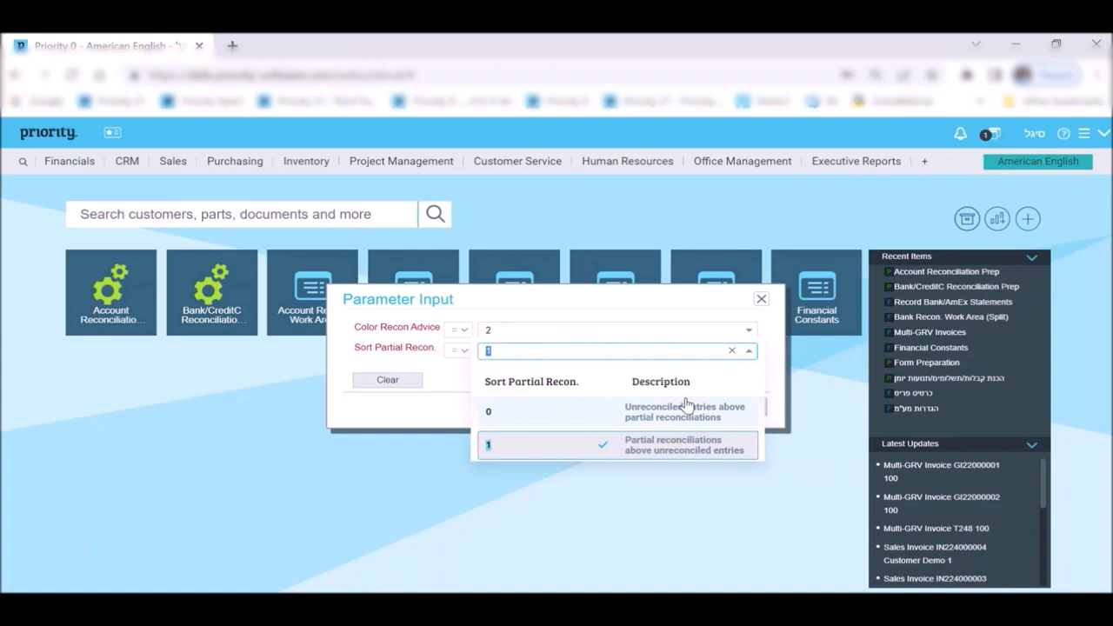
left_click(620, 447)
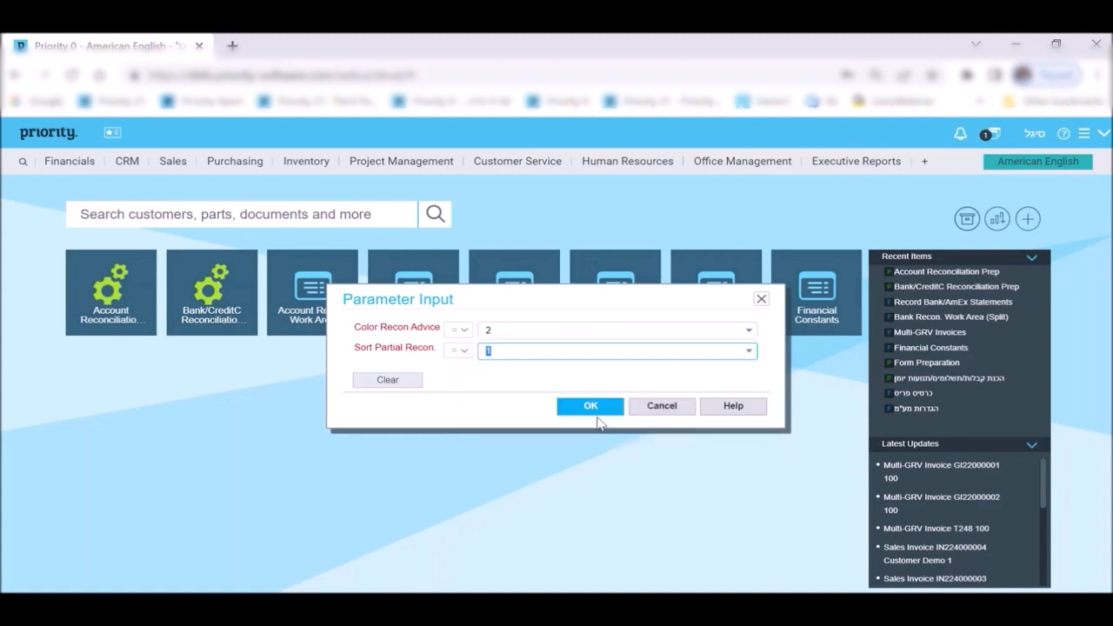
left_click(595, 405)
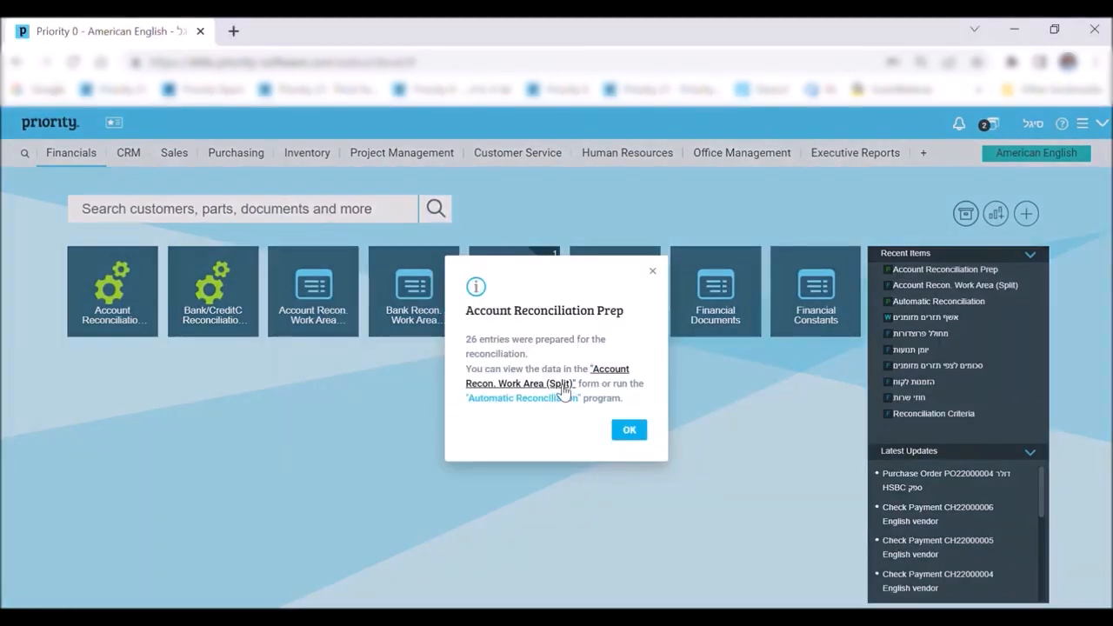
Open the Account Recon. Work Area (Split) form and view the entries of both loaded customer accounts.
left_click(564, 389)
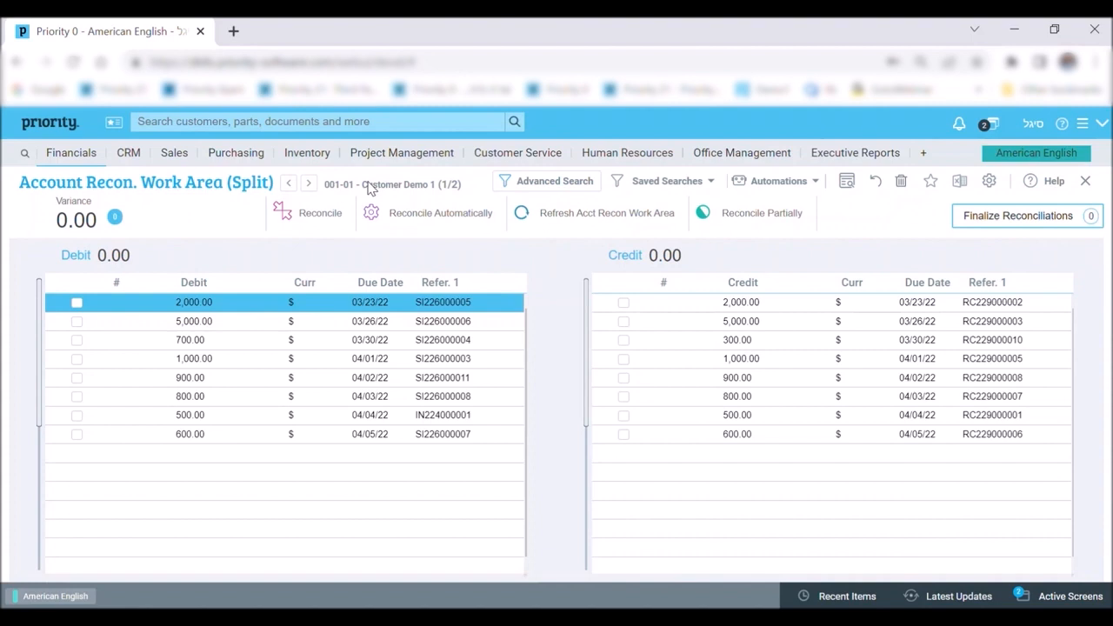
left_click(310, 184)
left_click(288, 184)
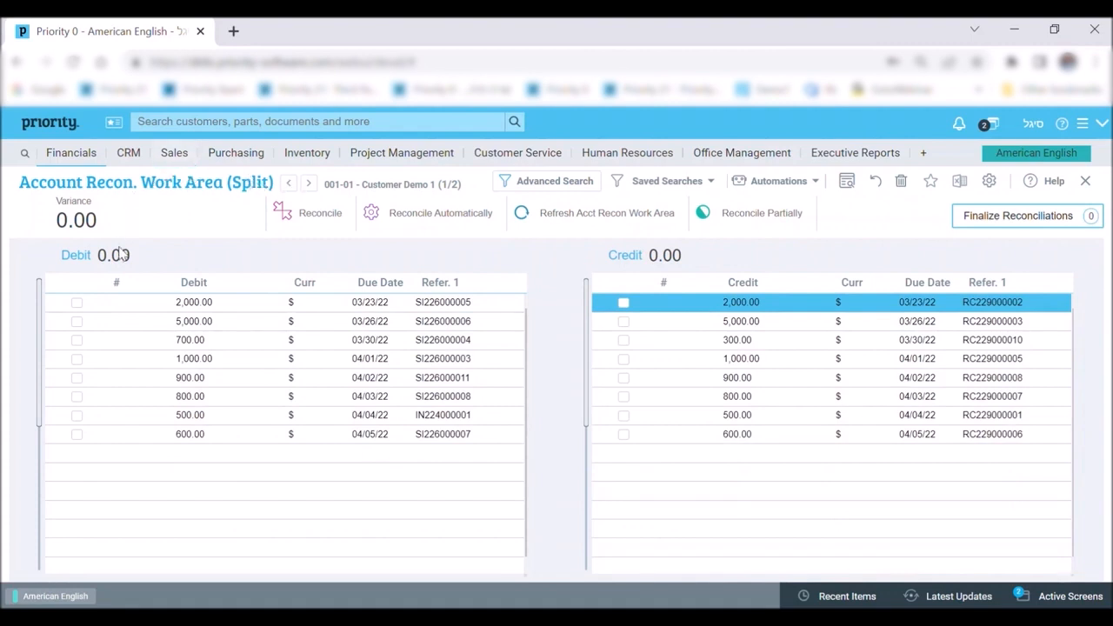
left_click(170, 305)
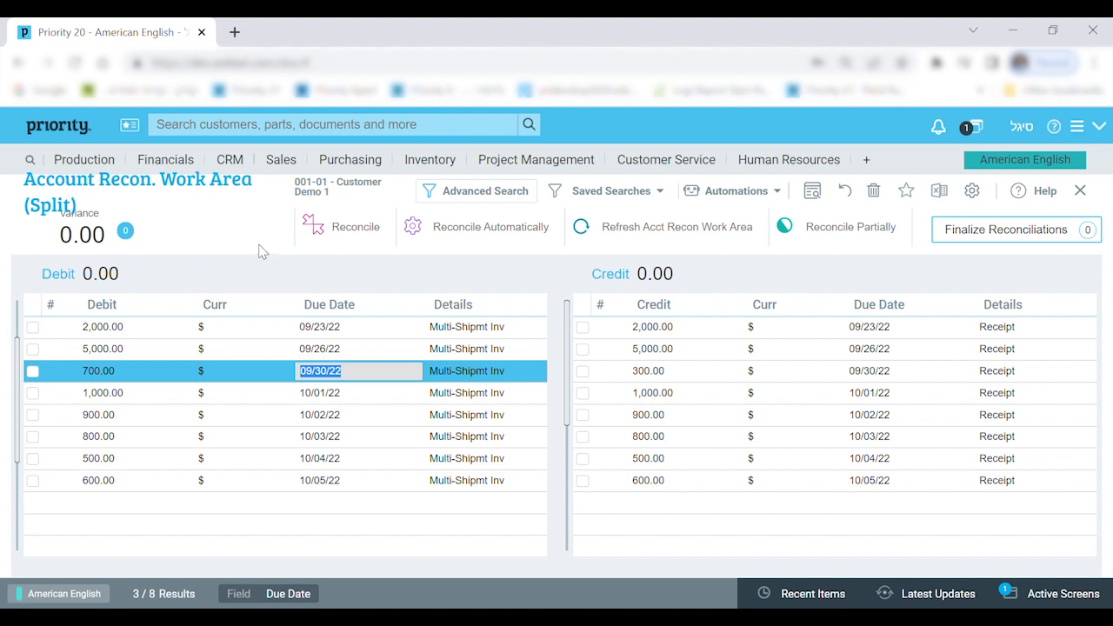
In the form design, display the Refer. 1 and Journal Entry No. fields for debit entries in this form only.
left_click(975, 191)
left_click(597, 262)
scroll(287, 448, "down", 1)
scroll(298, 455, "down", 1)
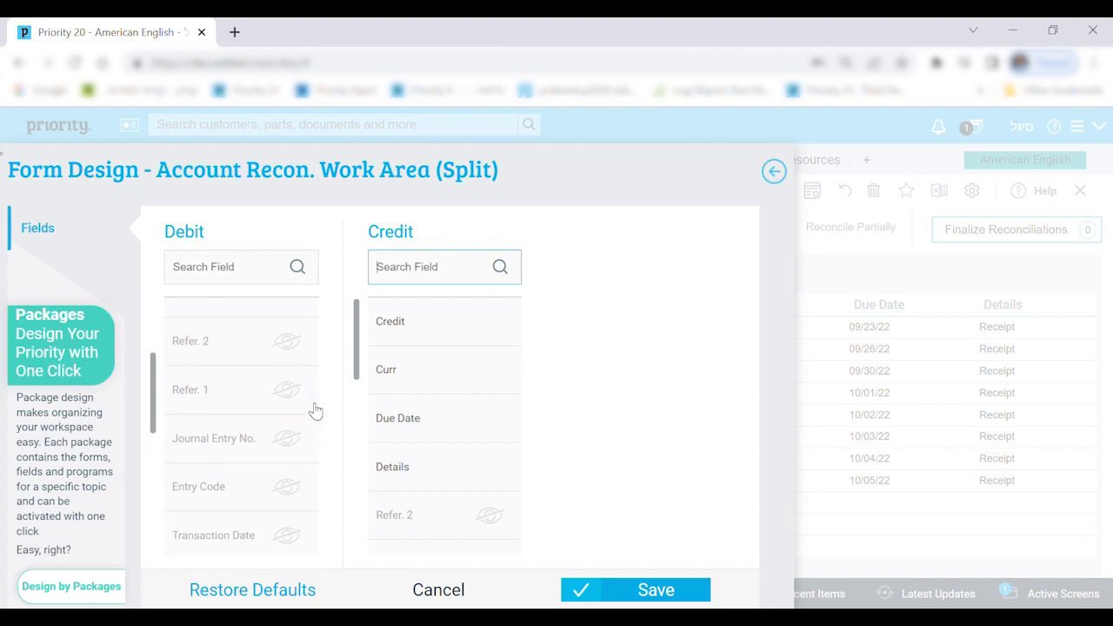
left_click(311, 390)
mouse_move(377, 314)
left_click(460, 319)
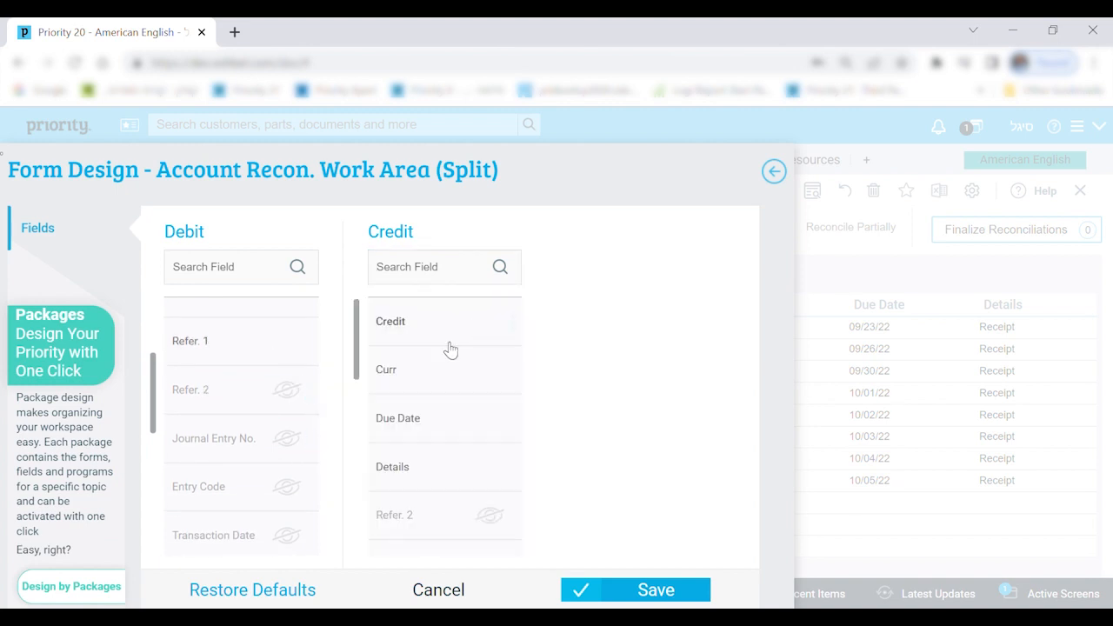
left_click(310, 439)
mouse_move(383, 329)
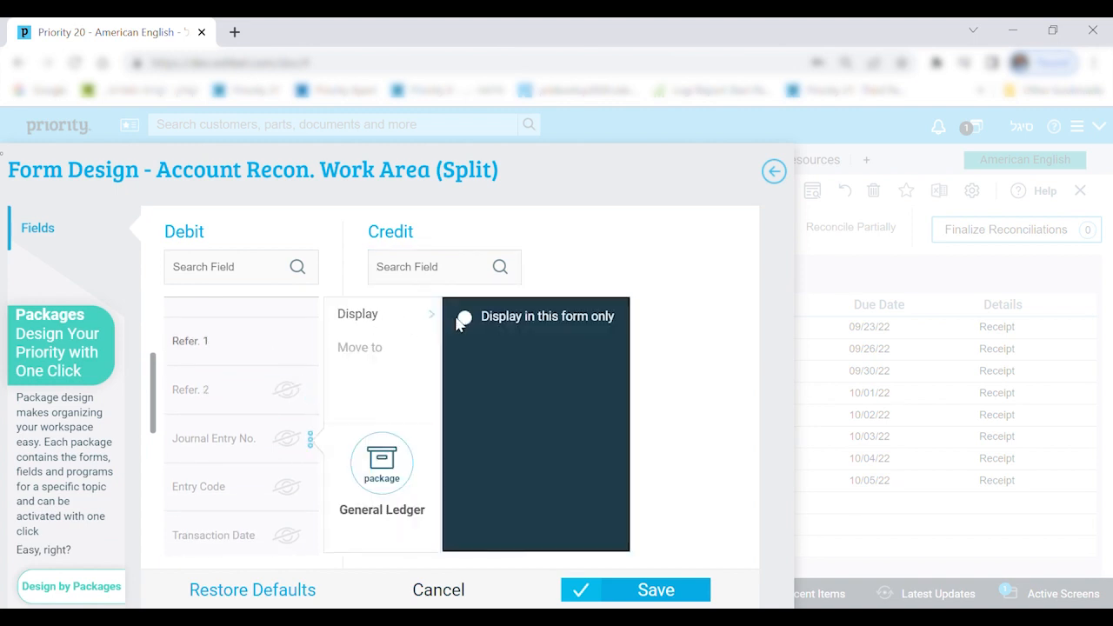
left_click(461, 318)
Display the Refer. 1 and Journal Entry No. fields for credit entries in this form only, and save the design.
scroll(383, 487, "down", 1)
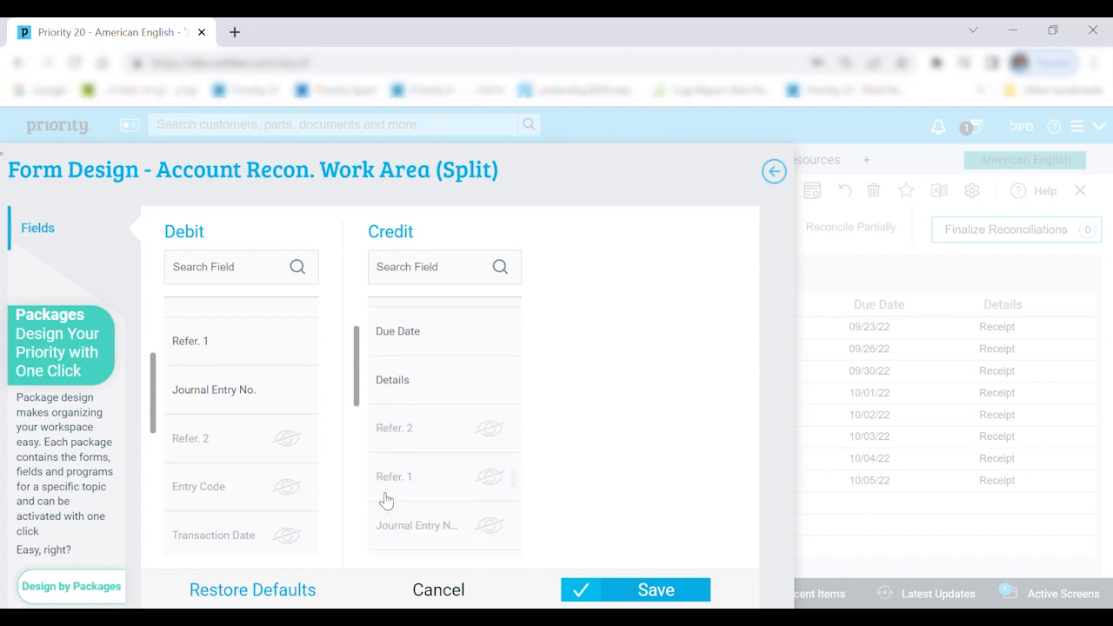
left_click(513, 476)
mouse_move(587, 315)
left_click(668, 320)
scroll(513, 439, "down", 1)
left_click(513, 439)
mouse_move(566, 316)
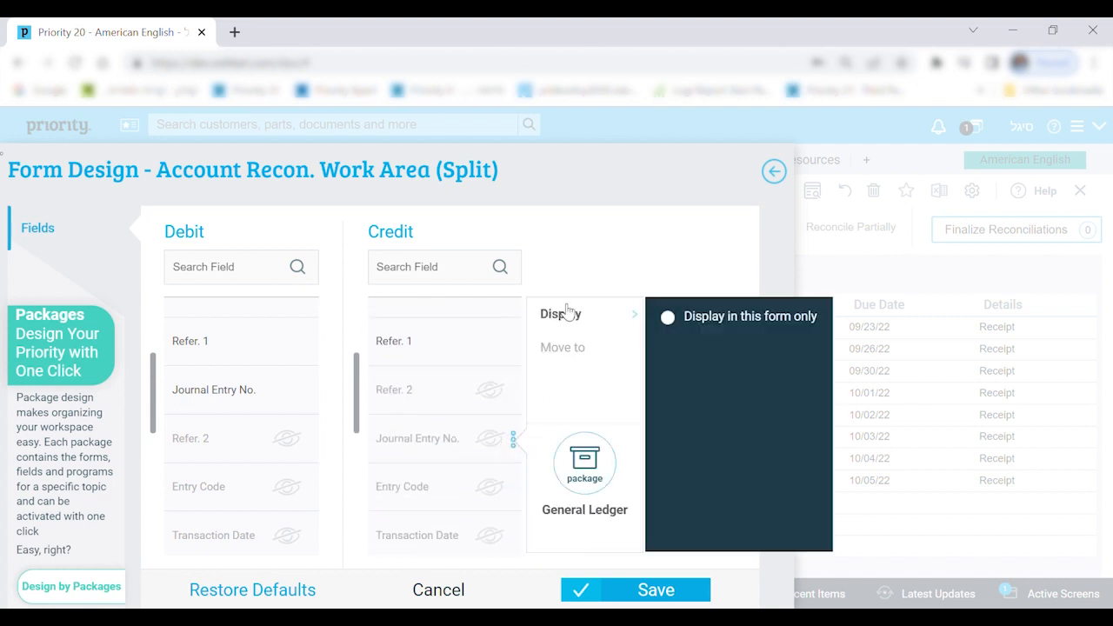
left_click(667, 318)
left_click(654, 591)
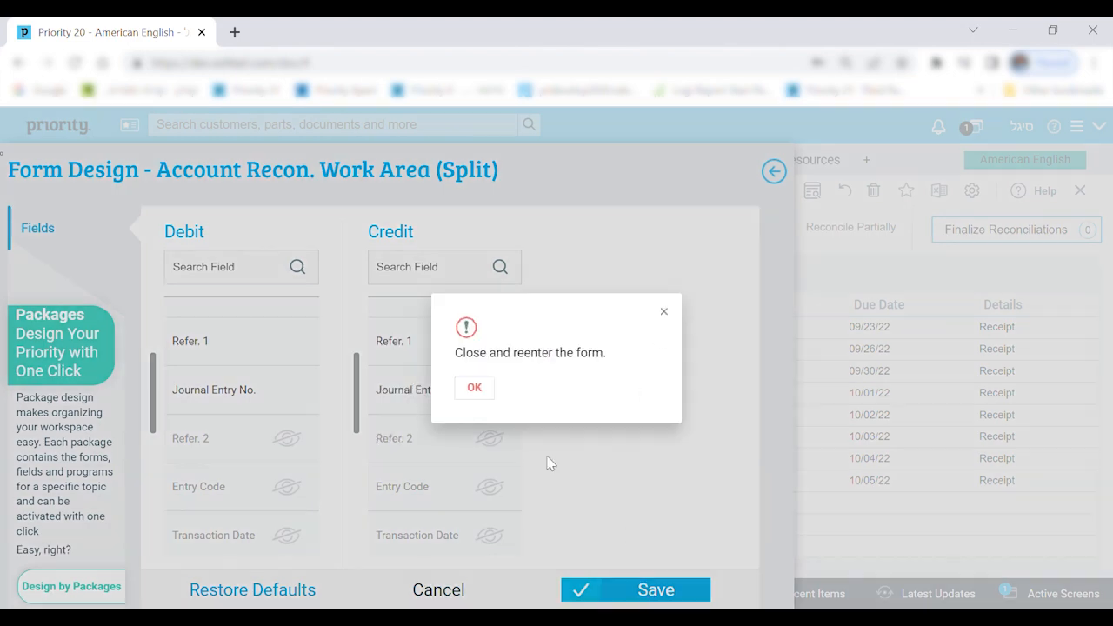
left_click(474, 387)
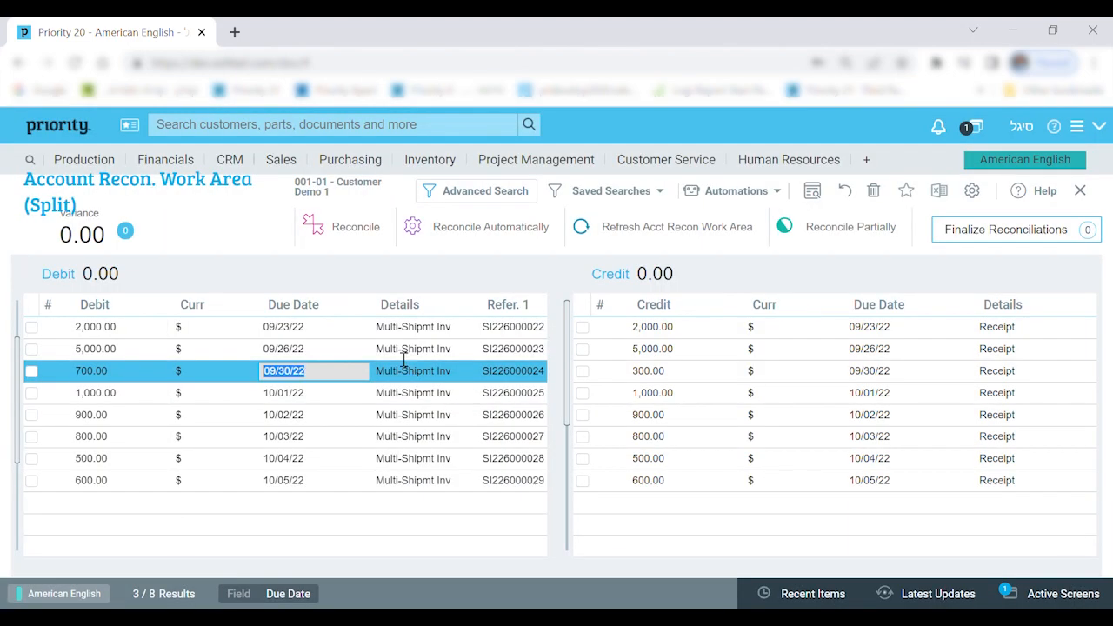
Close and reopen the Account Recon. Work Area (Split) form.
key("Escape")
left_click(474, 389)
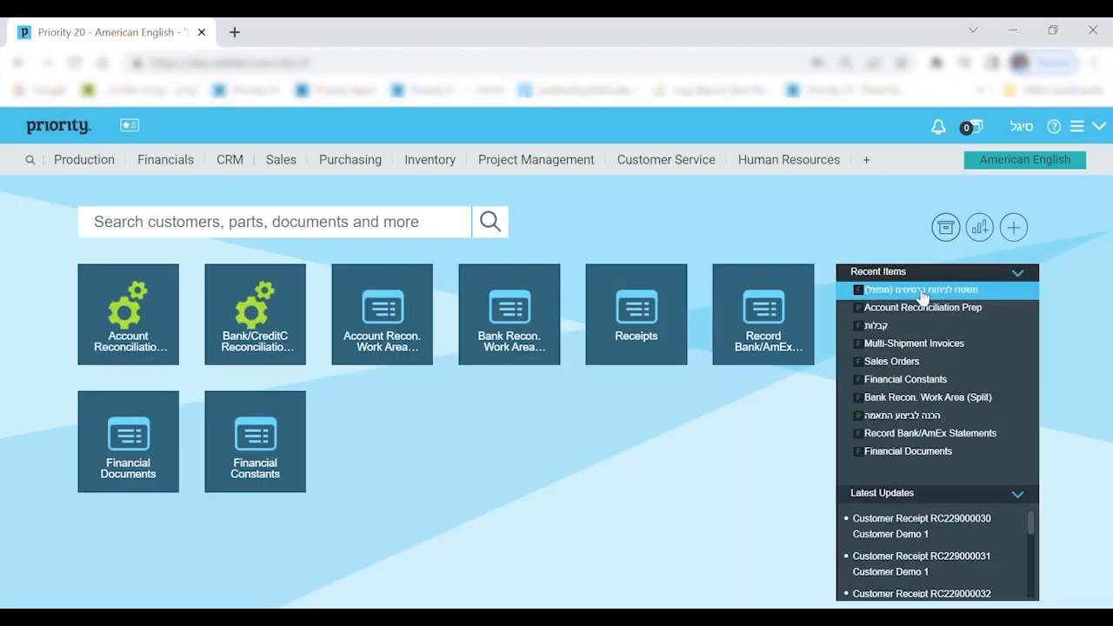
left_click(922, 292)
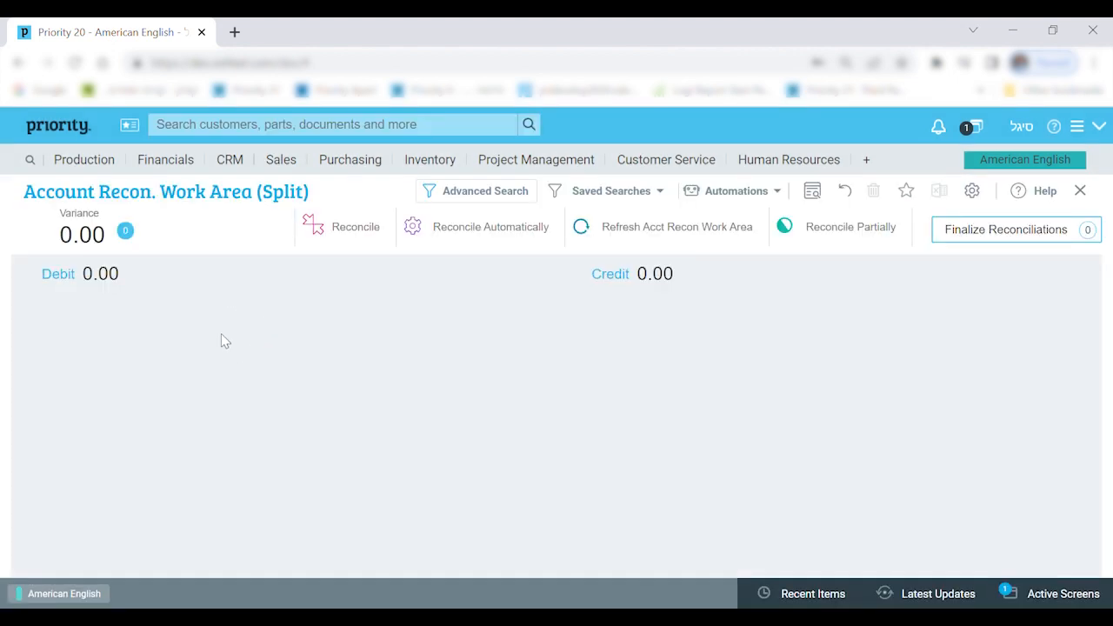
Examine the Refer. 1 and Journal Entry No. columns of the debit and credit entries.
left_click(294, 352)
key("Tab")
key("Tab")
key("Tab")
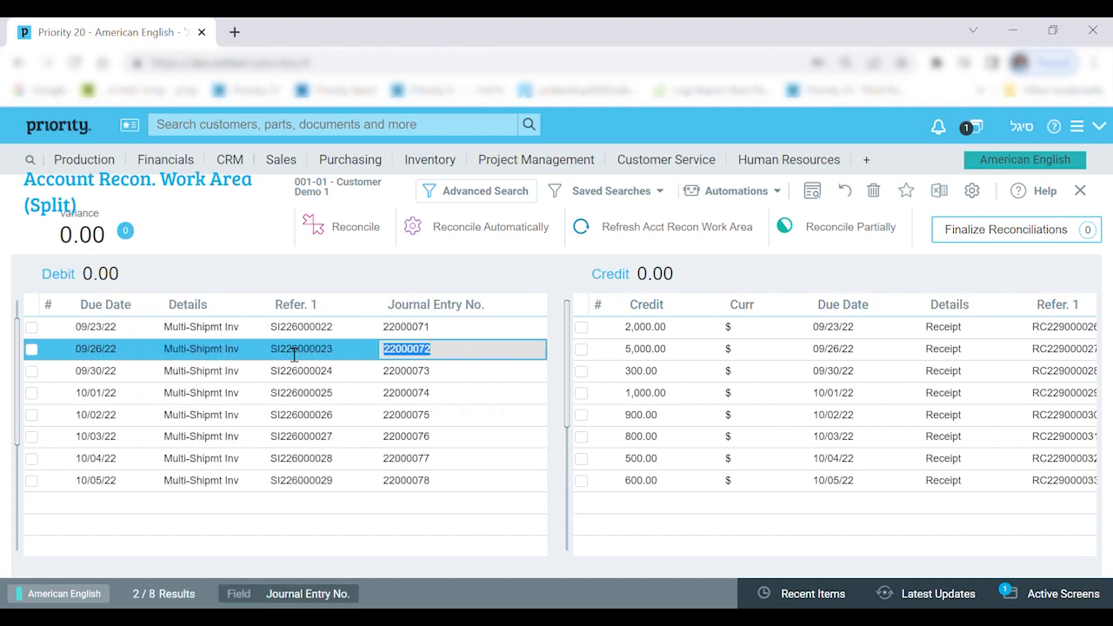
key("Tab")
key("Tab")
key("Tab")
key("Tab")
key("Tab")
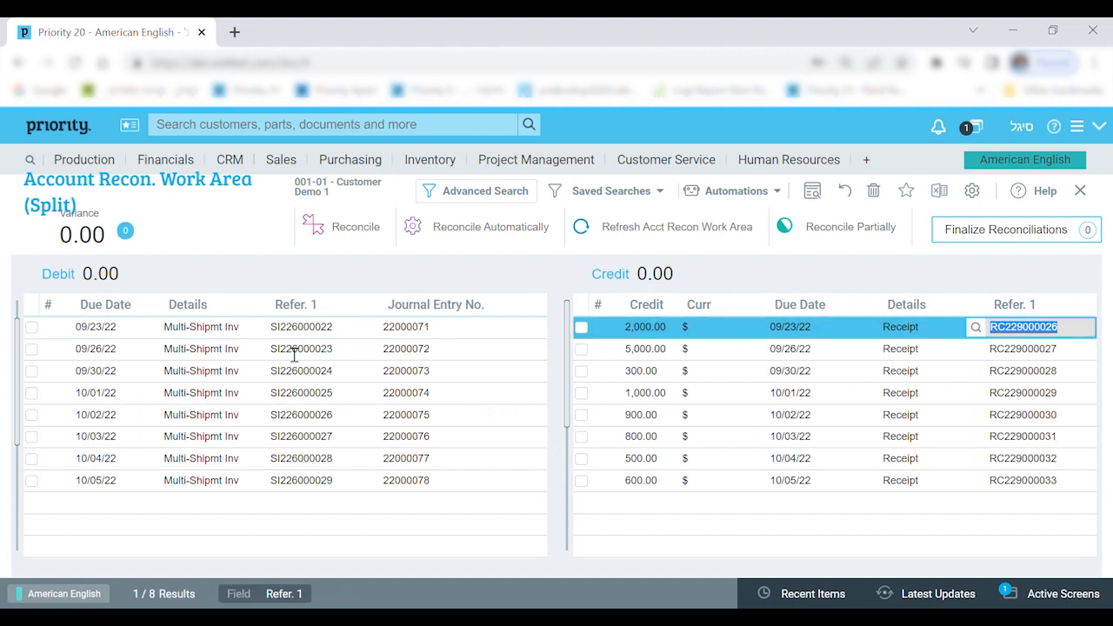
key("Tab")
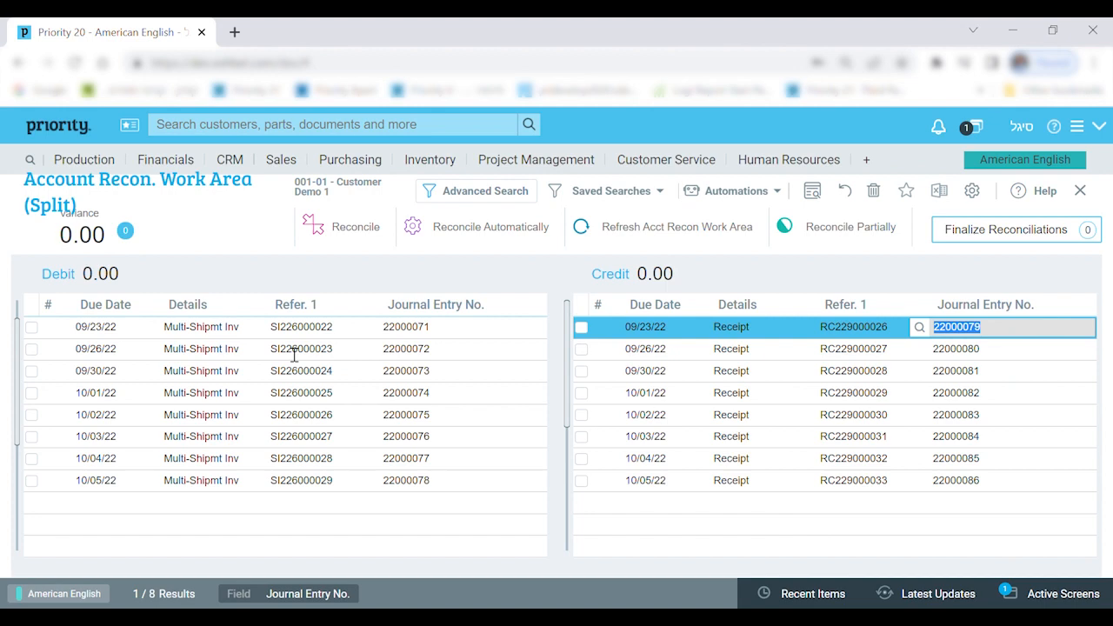
Restore the default field design of the Account Recon. Work Area (Split) form, save it and reopen the form.
left_click(972, 193)
left_click(609, 270)
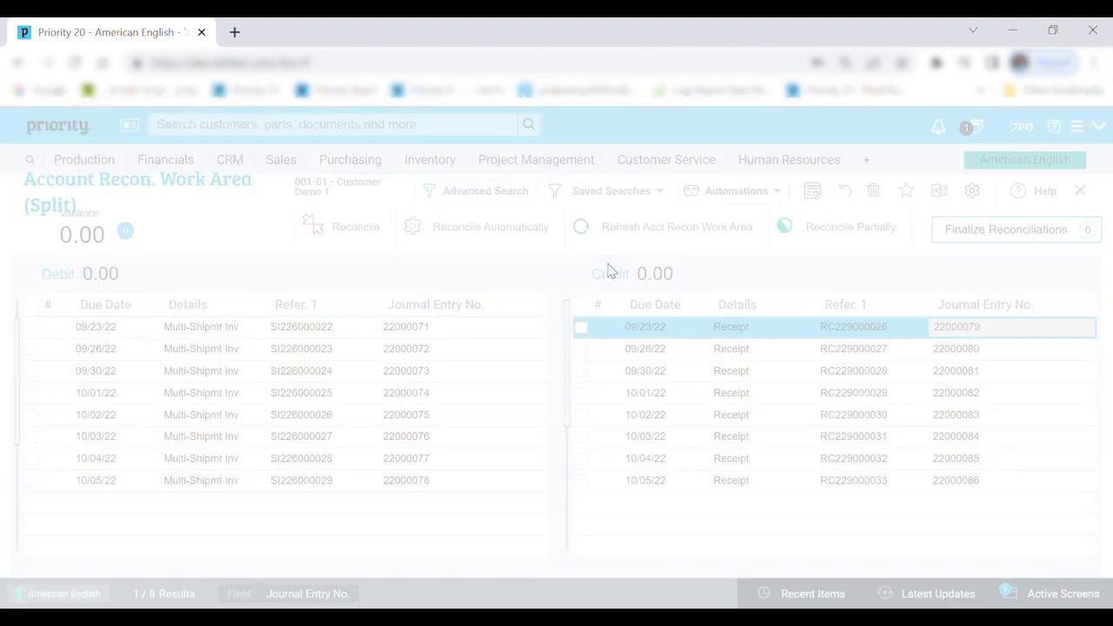
left_click(283, 594)
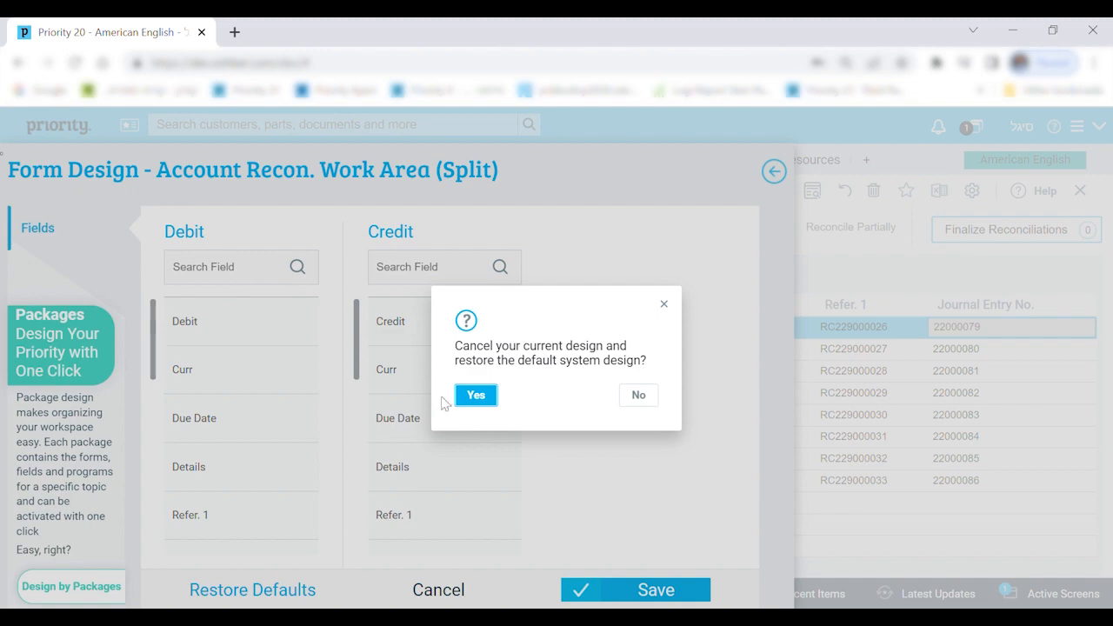
left_click(462, 393)
left_click(632, 592)
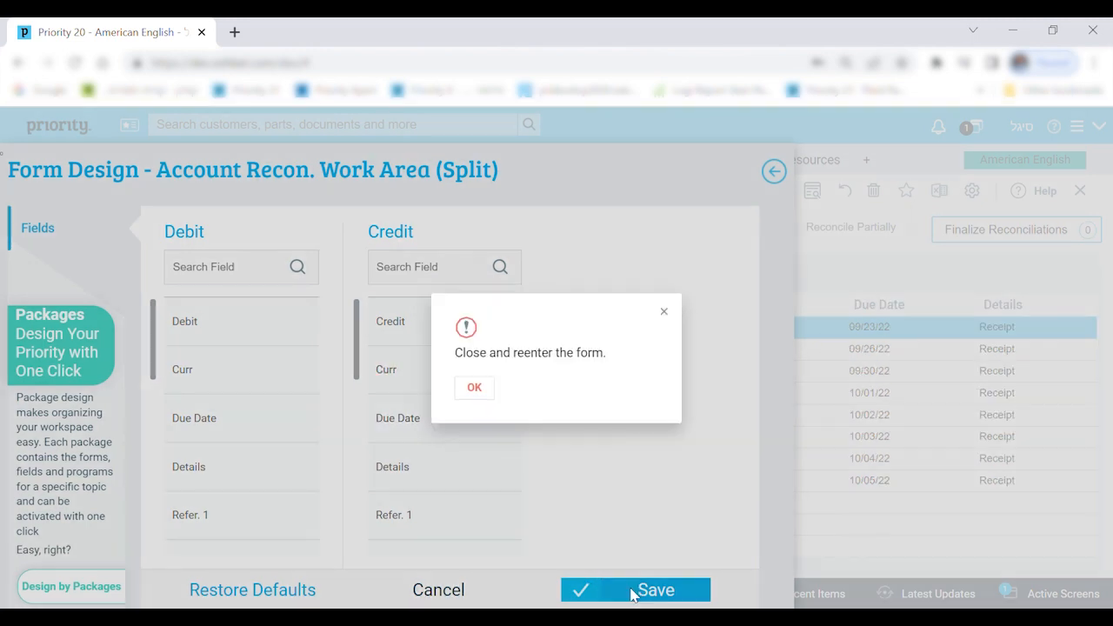
left_click(476, 393)
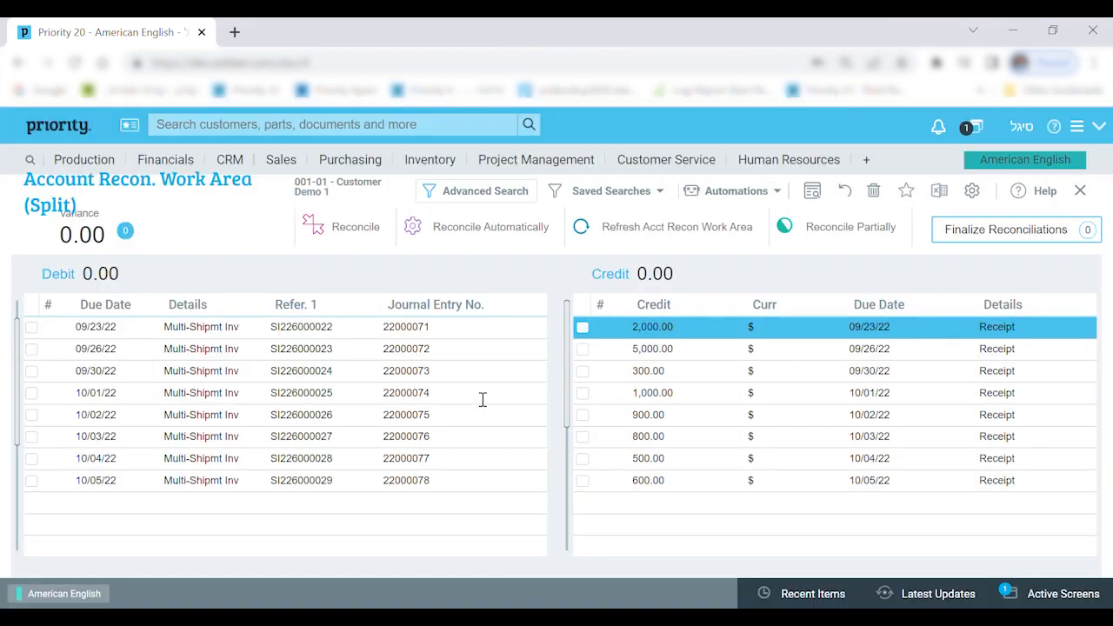
key("Escape")
left_click(475, 386)
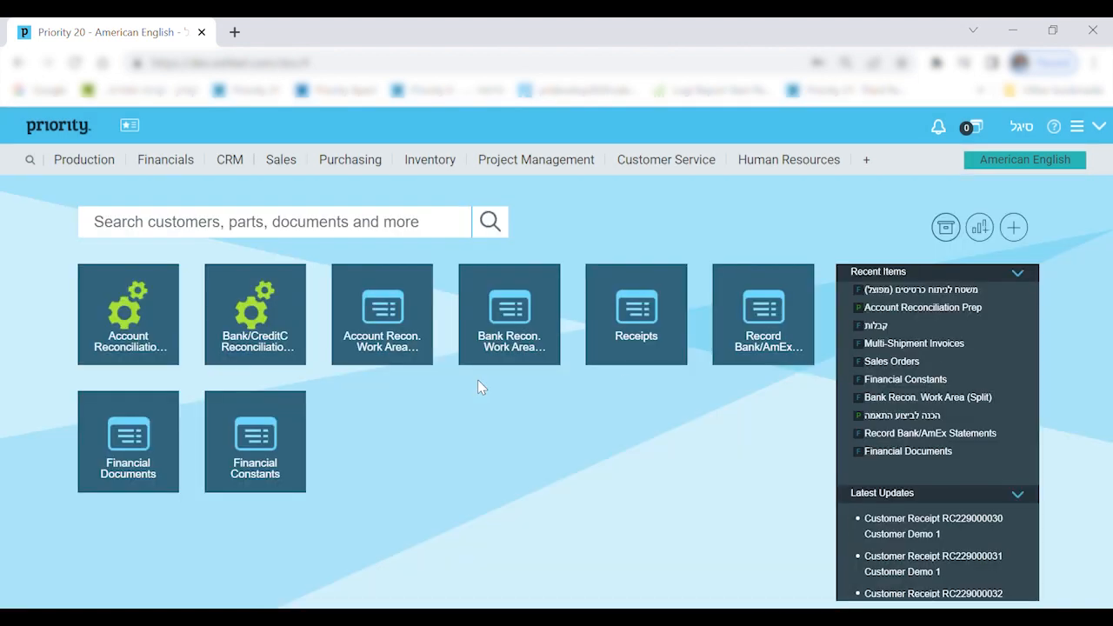
left_click(918, 292)
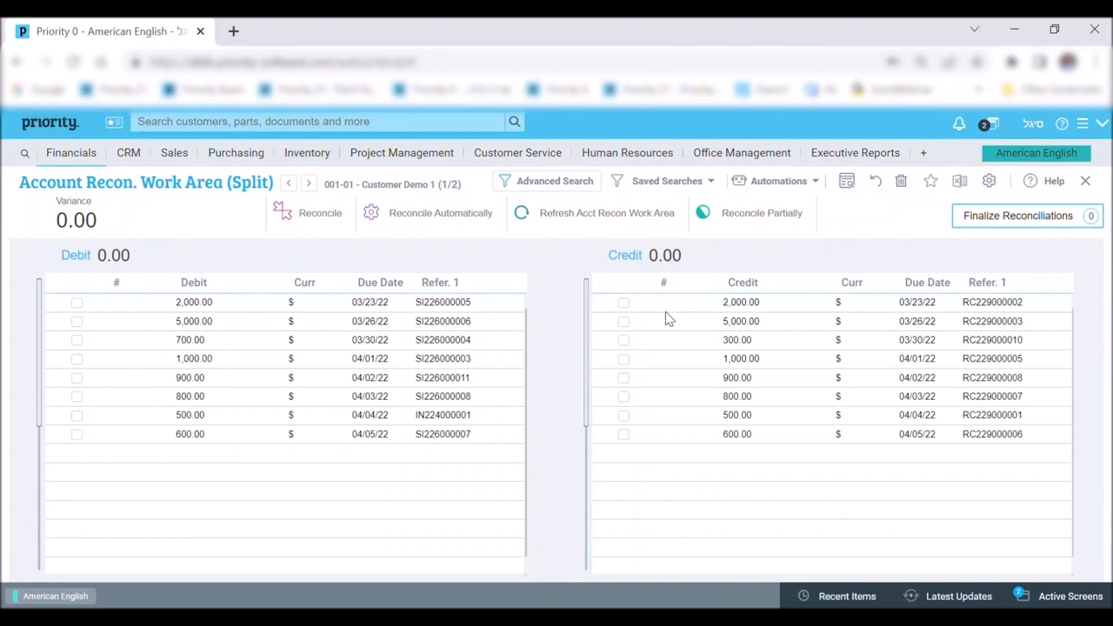
Reconcile the 900.00 debit entry due 04/02/22 with the matching 900.00 credit entry for Customer Demo 1.
left_click(76, 378)
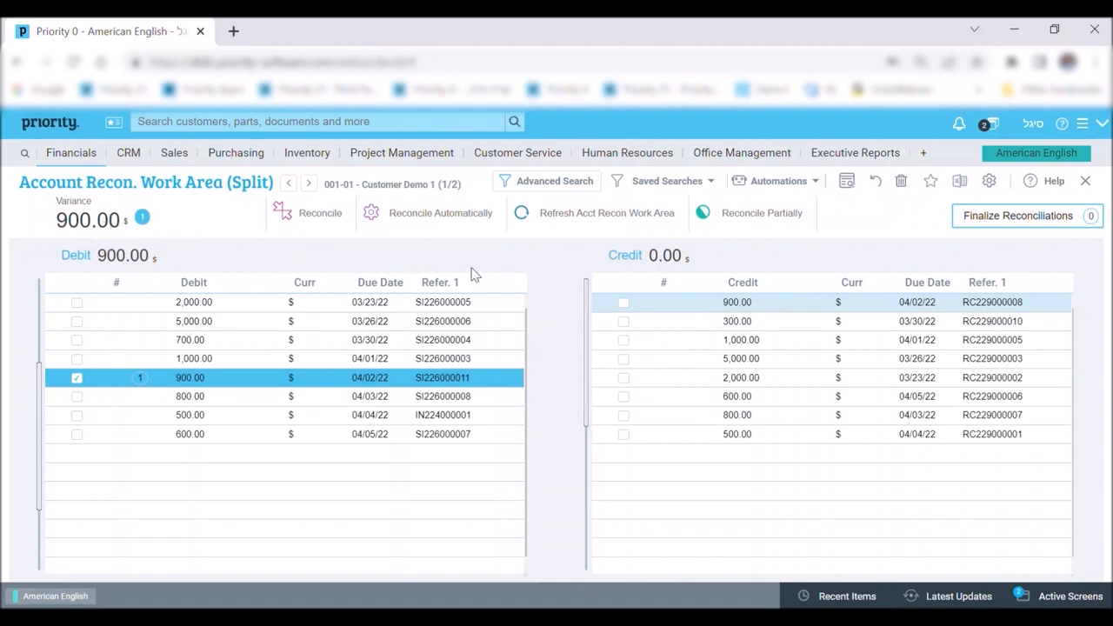
left_click(625, 304)
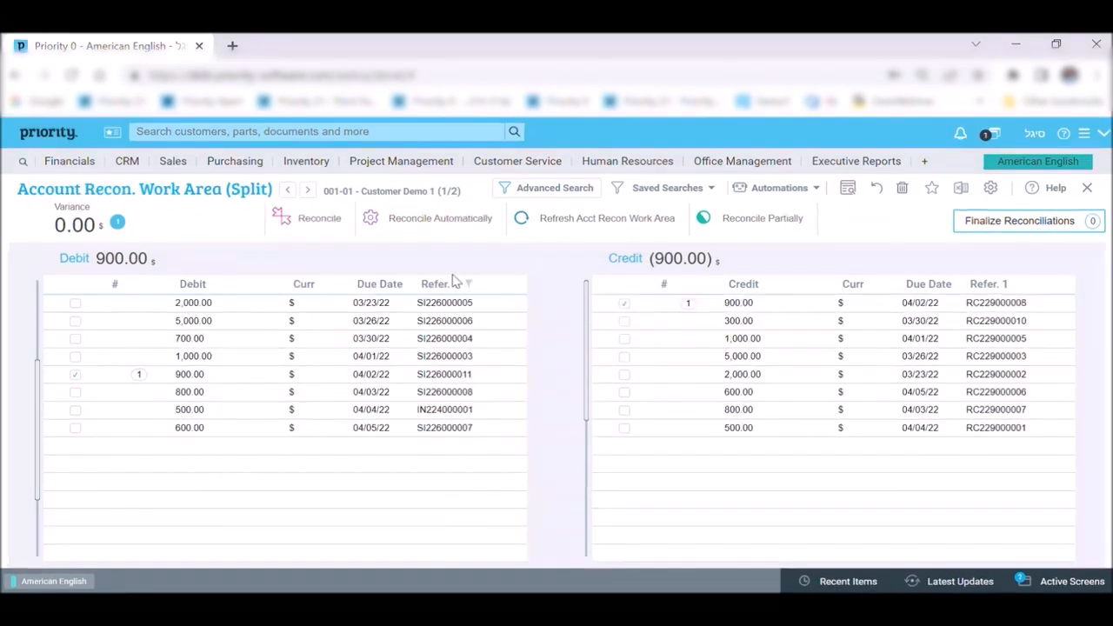
left_click(326, 219)
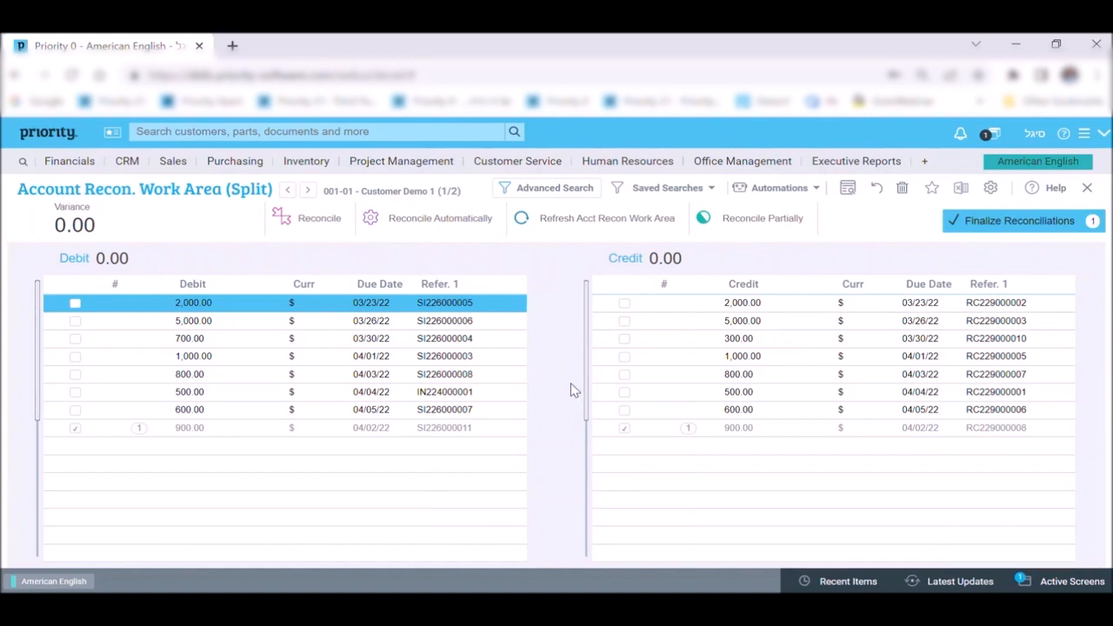
Reopen the pending 900.00 reconciliation for Customer Demo 1 and reconcile its debit and credit entries again.
left_click(662, 432)
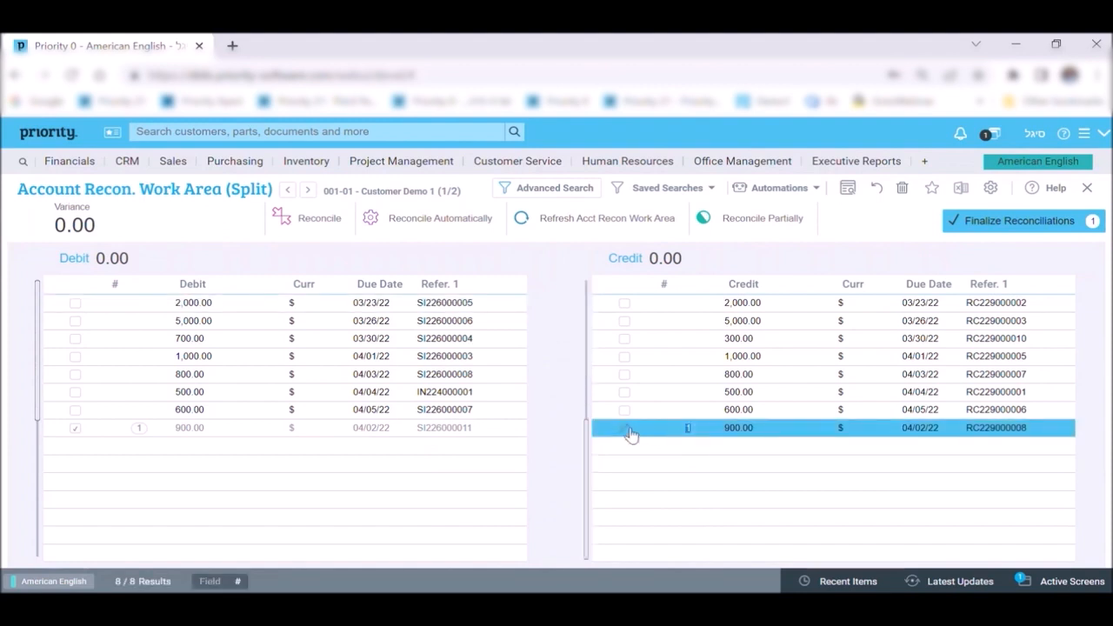
left_click(626, 428)
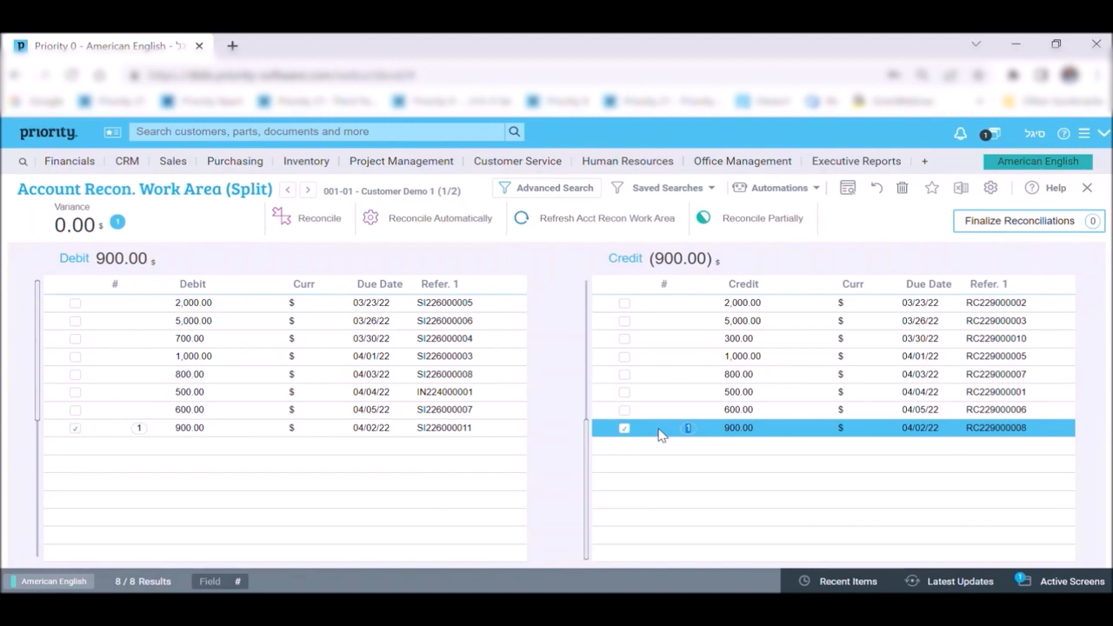
left_click(320, 226)
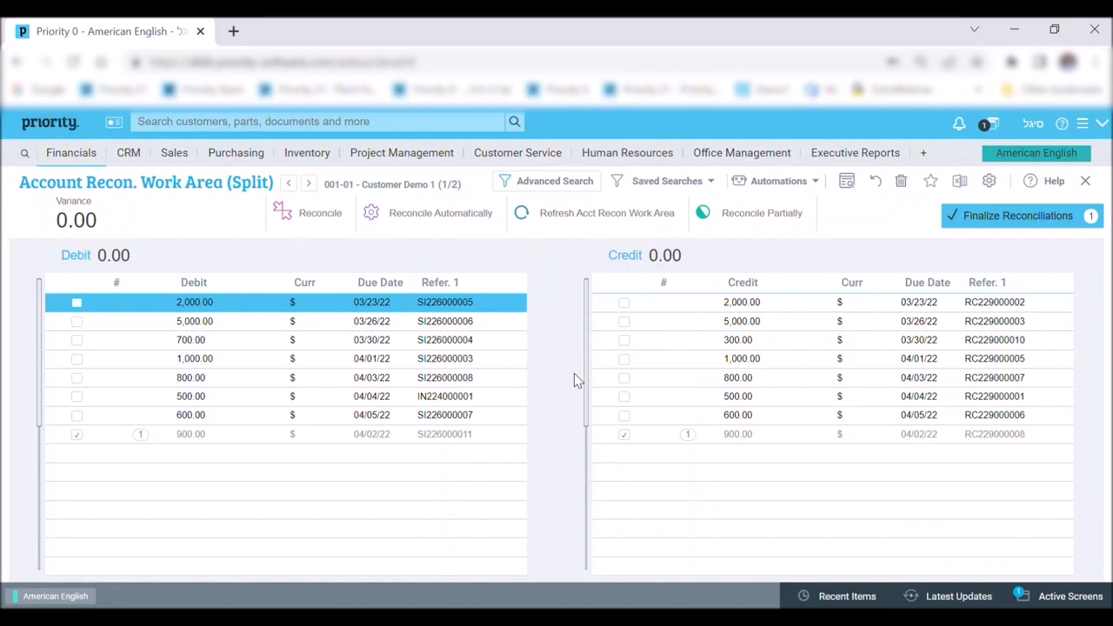
Automatically reconcile the remaining matching entries using the Default account reconciliation method.
left_click(465, 217)
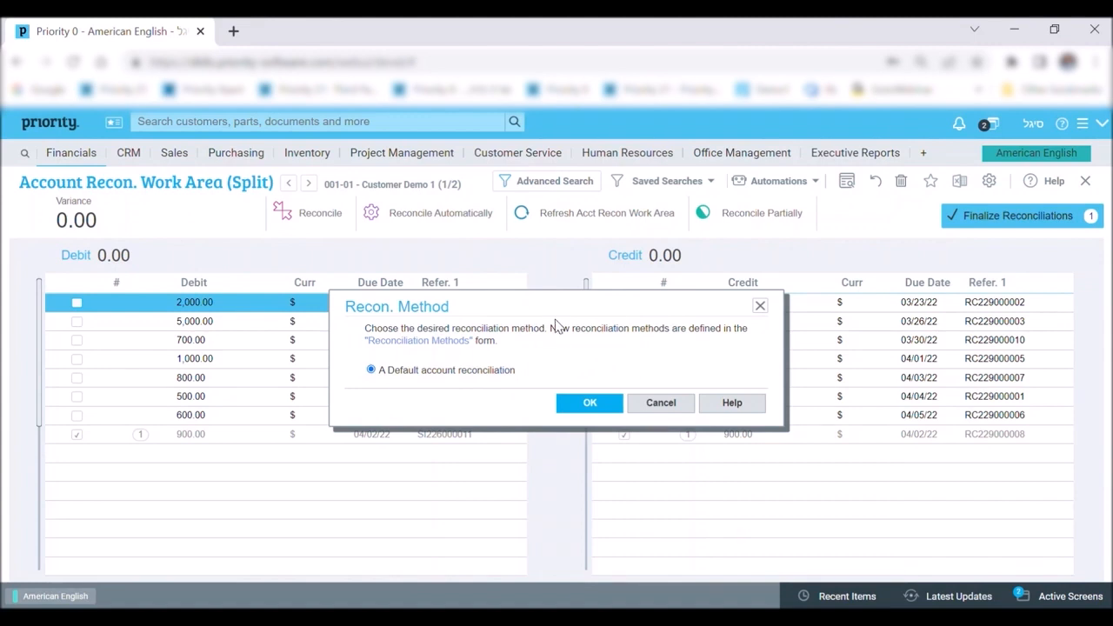
left_click(576, 404)
left_click(564, 404)
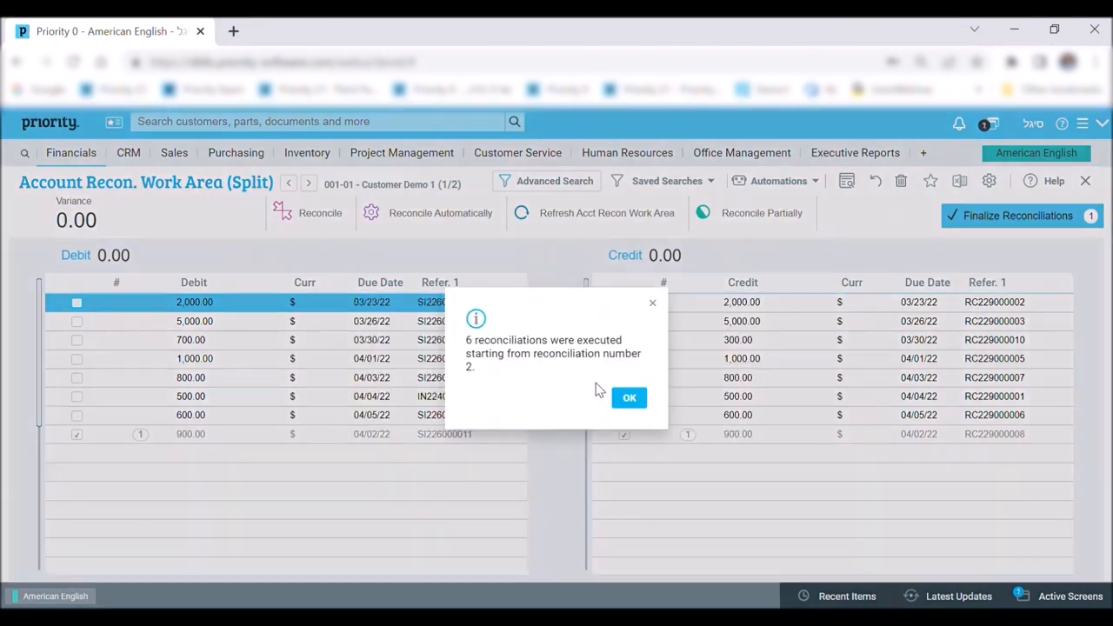
left_click(624, 396)
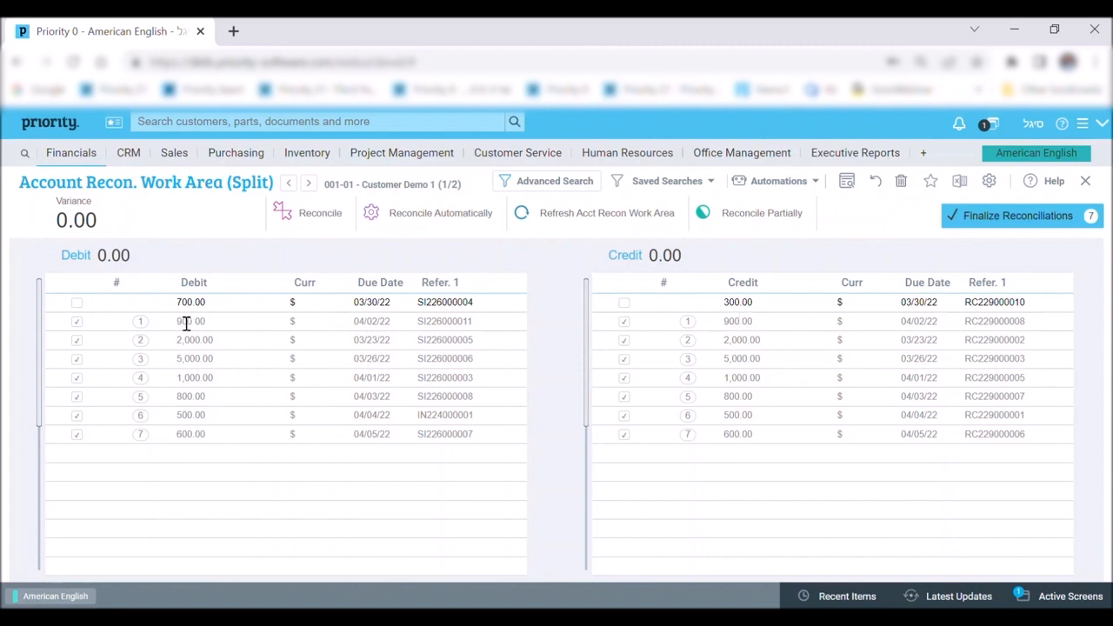
Partially reconcile the 700.00 debit entry with the 300.00 credit entry, both due 03/30/22.
left_click(78, 304)
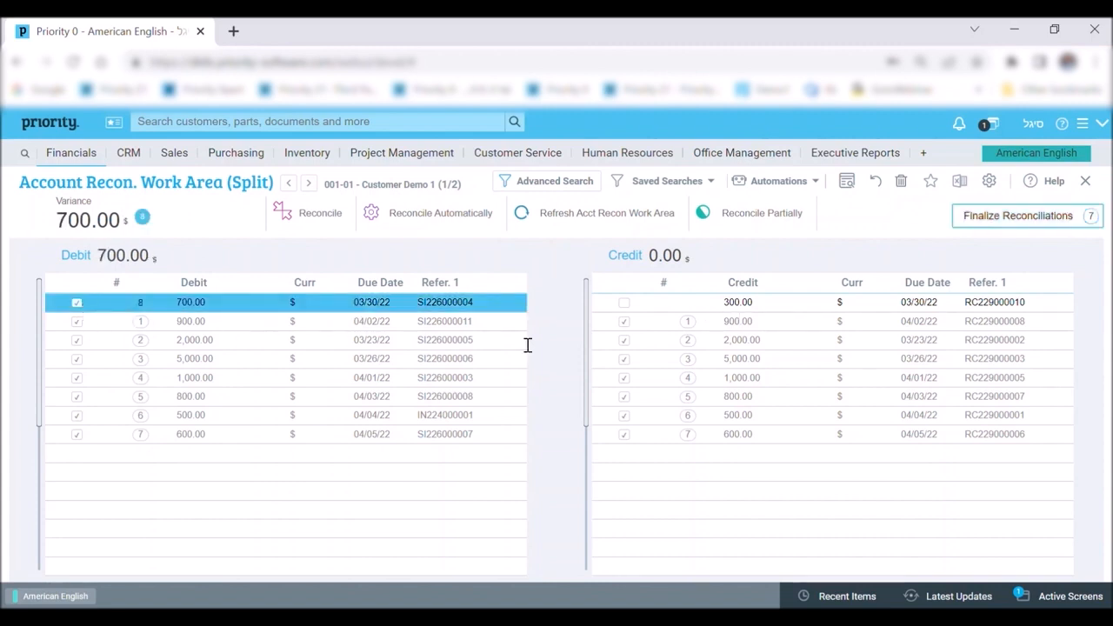
left_click(626, 306)
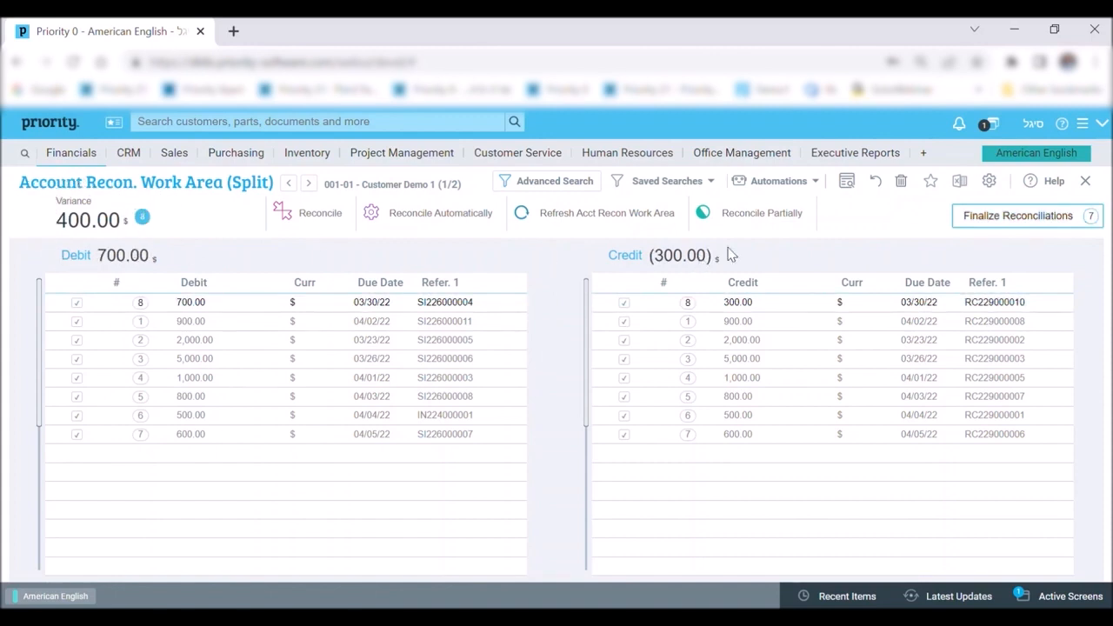
left_click(772, 228)
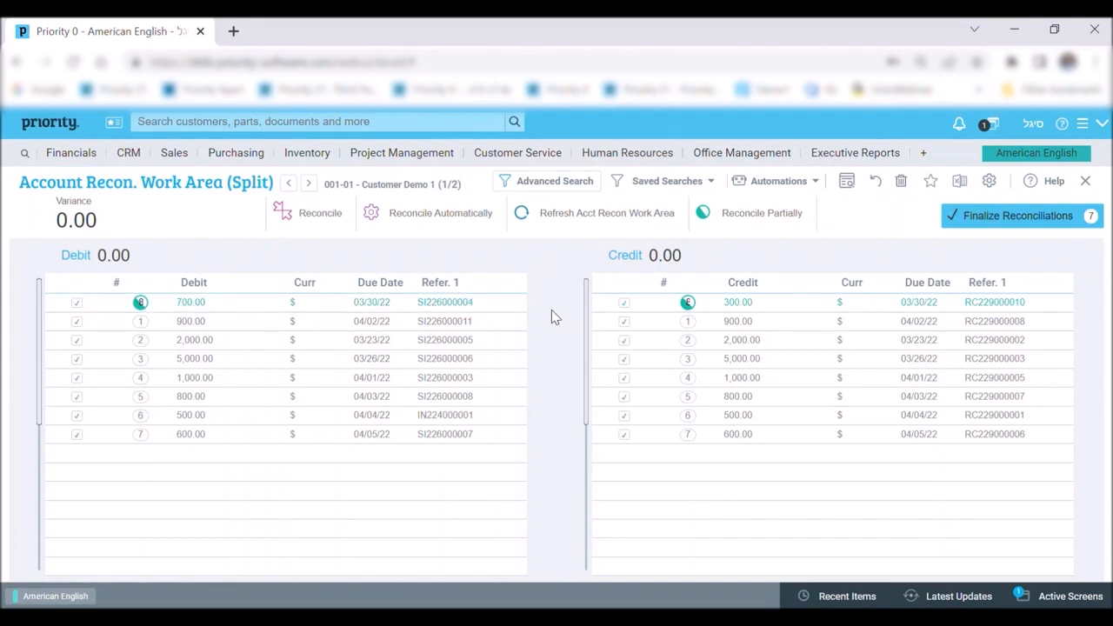
Open the Receipts form and finalize the draft 400.00 receipt for Customer Demo 1.
left_click(70, 127)
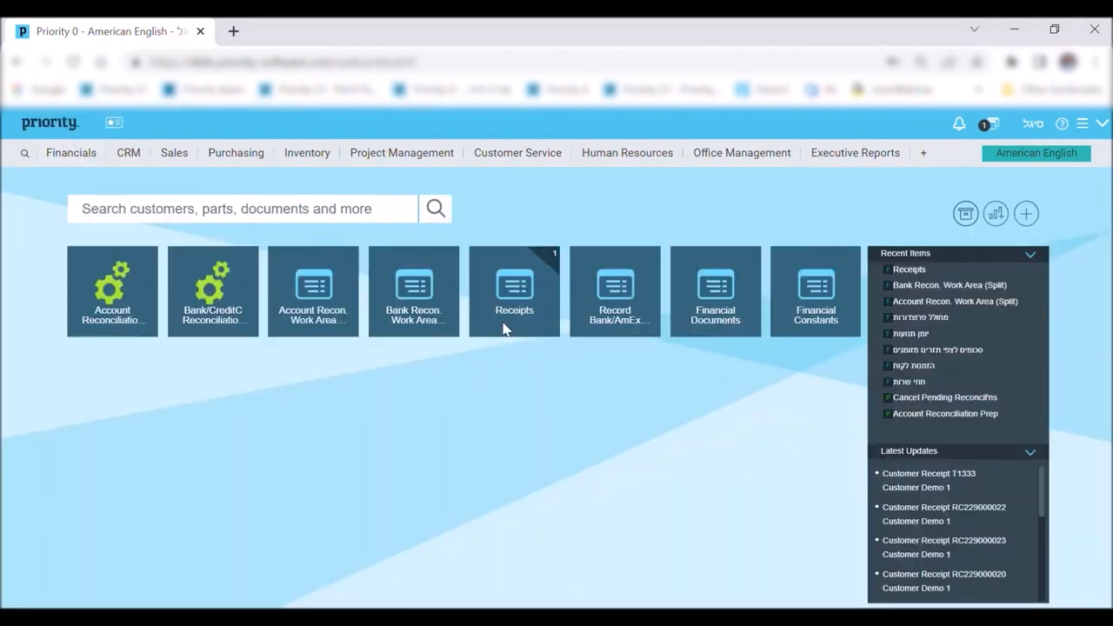
left_click(509, 310)
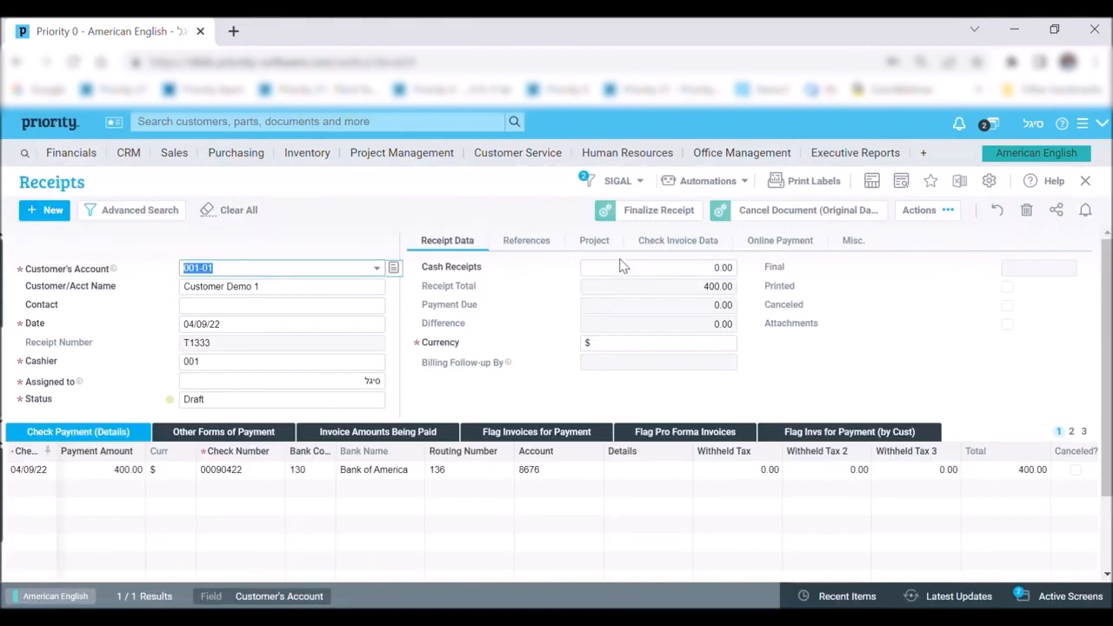
left_click(648, 215)
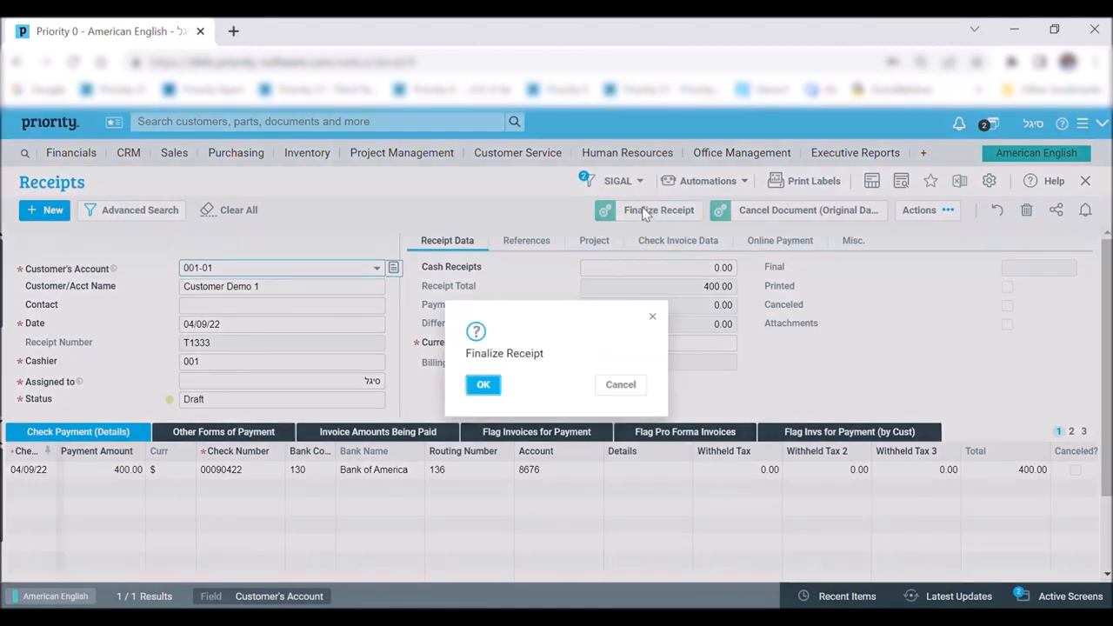
left_click(483, 385)
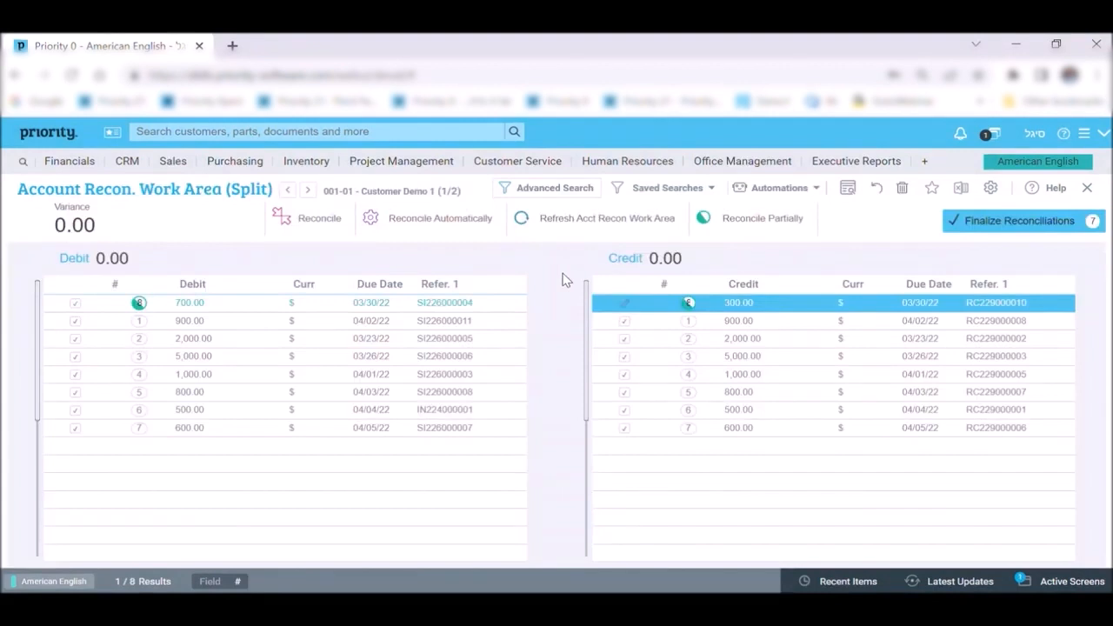
Refresh the account reconciliation work area and fully reconcile the 700.00 debit with the 300.00 and 400.00 credit entries.
left_click(576, 224)
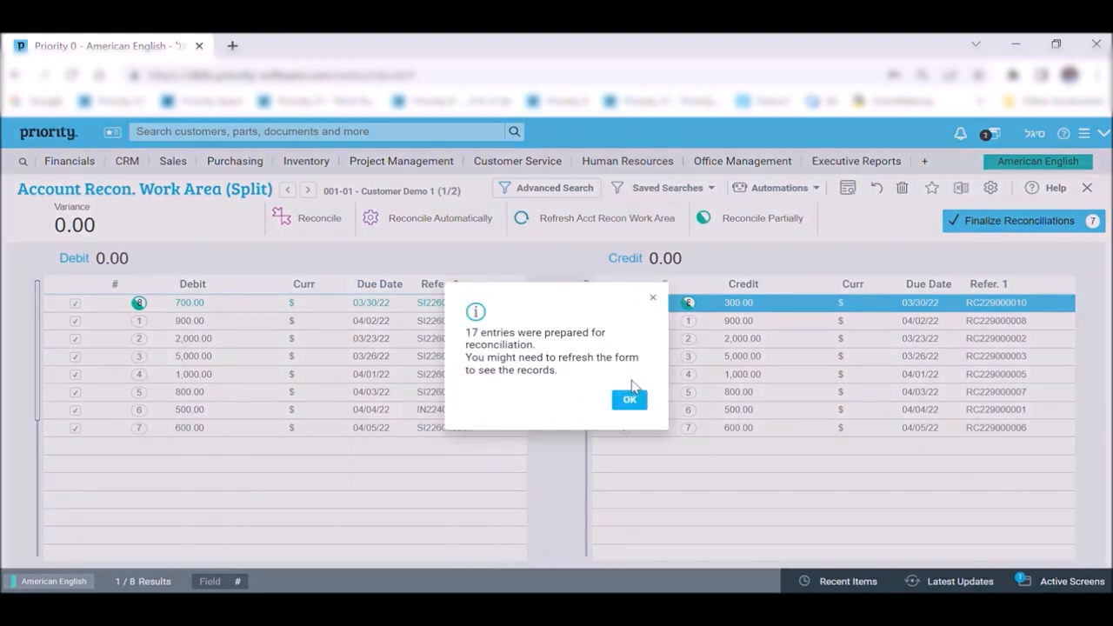
left_click(629, 399)
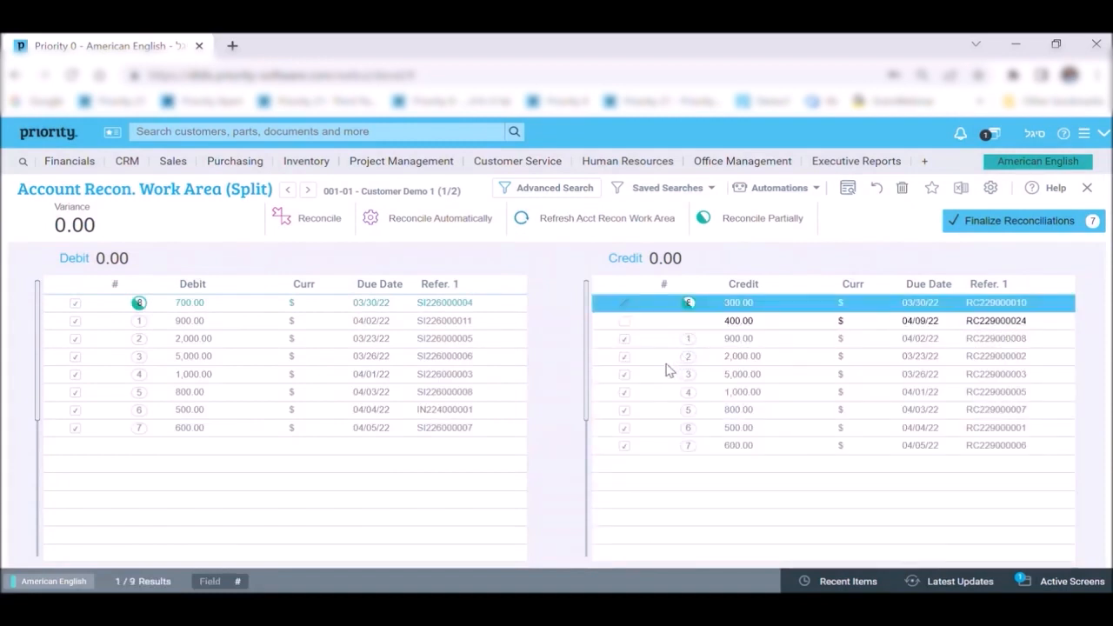
left_click(625, 306)
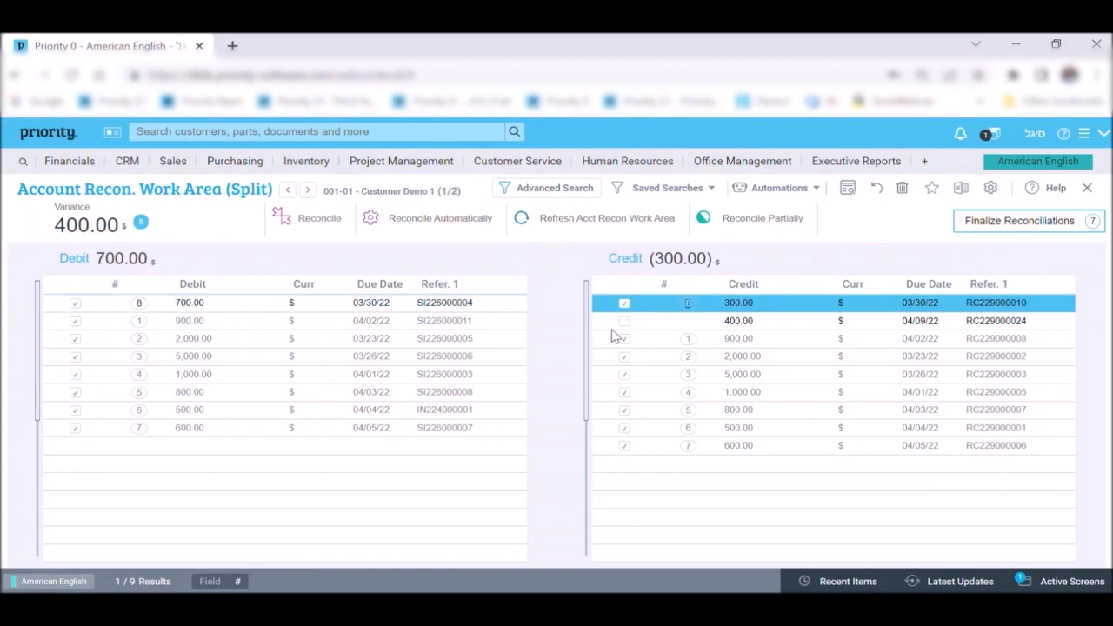
left_click(622, 323)
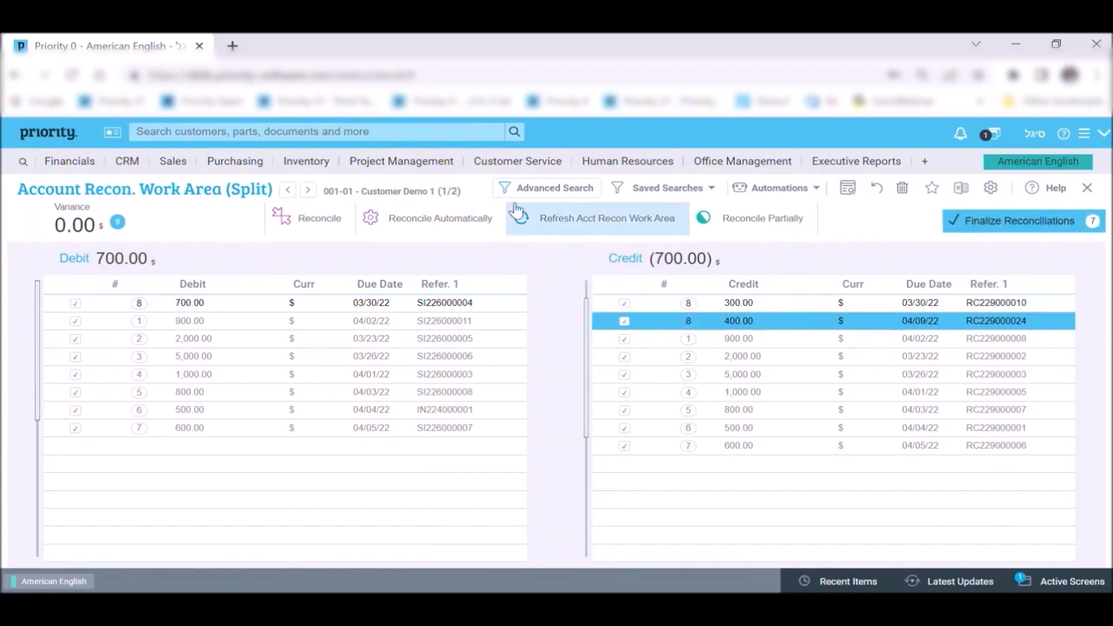
left_click(333, 224)
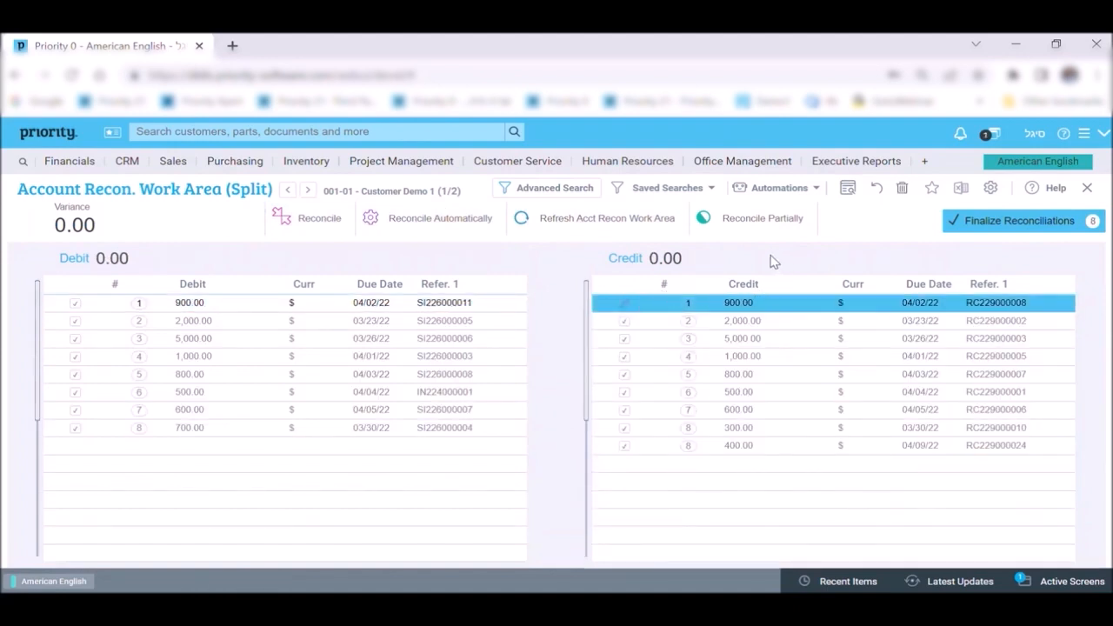
Finalize all pending reconciliations for Customer Demo 1 and exit the Account Recon. Work Area (Split) form.
left_click(1042, 224)
left_click(492, 396)
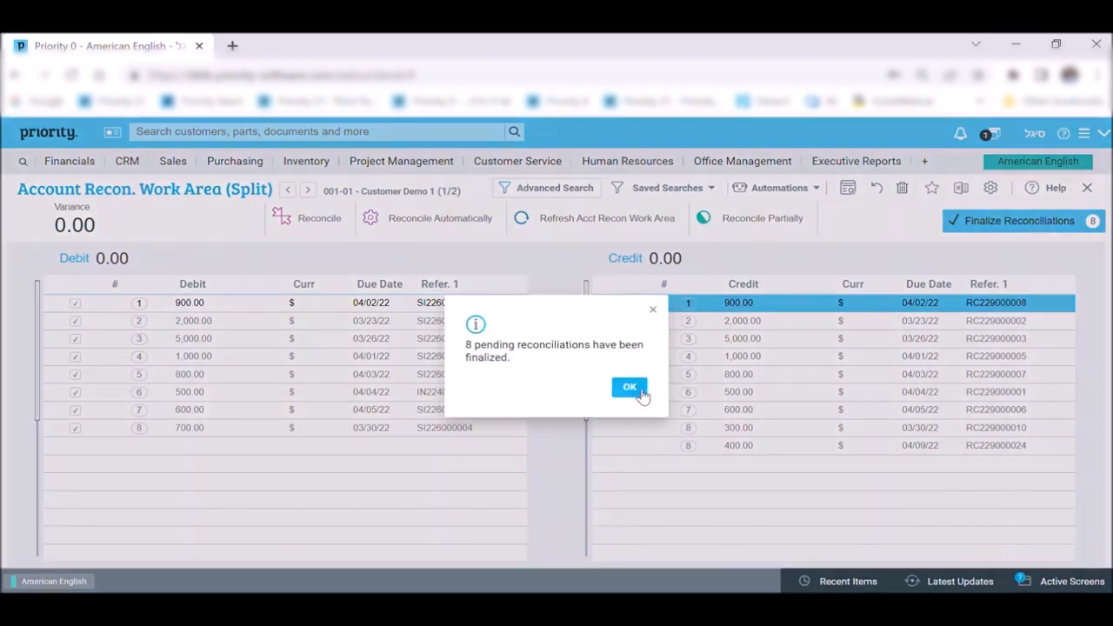
left_click(640, 392)
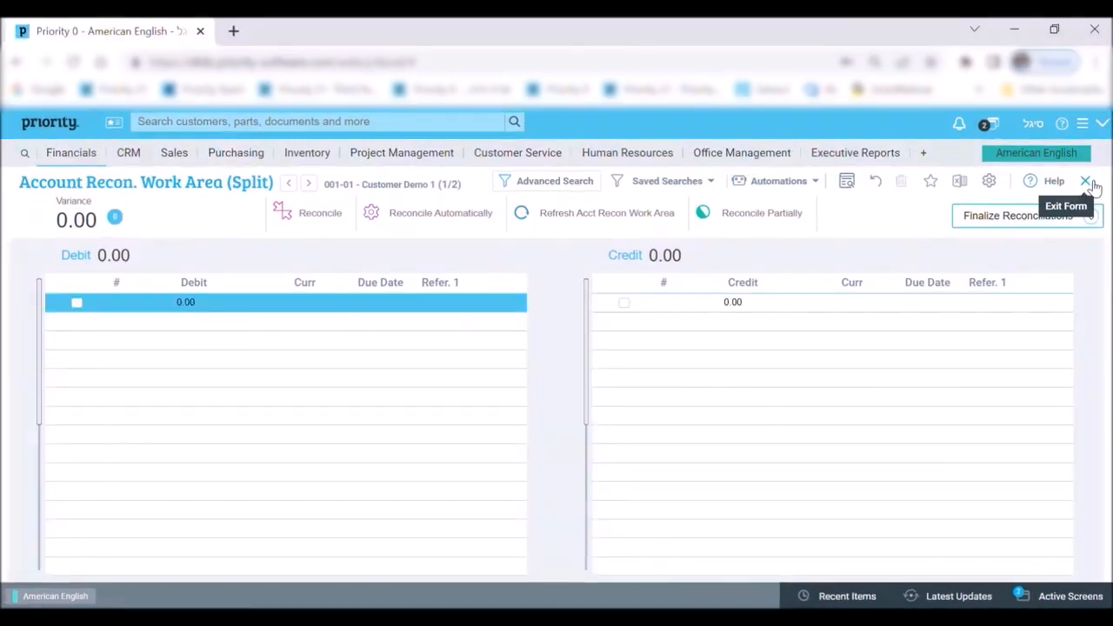
left_click(1087, 181)
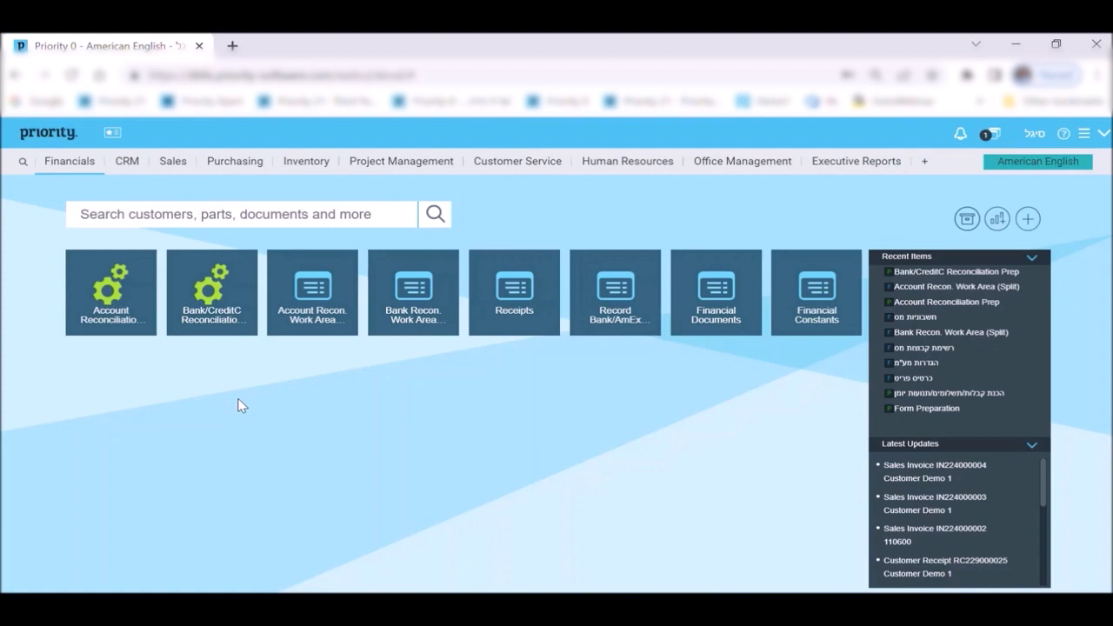
Prepare Bank Leumi for reconciliation through the end of this month with strong recommendations only, and open the Bank Recon. Work Area (Split).
left_click(212, 306)
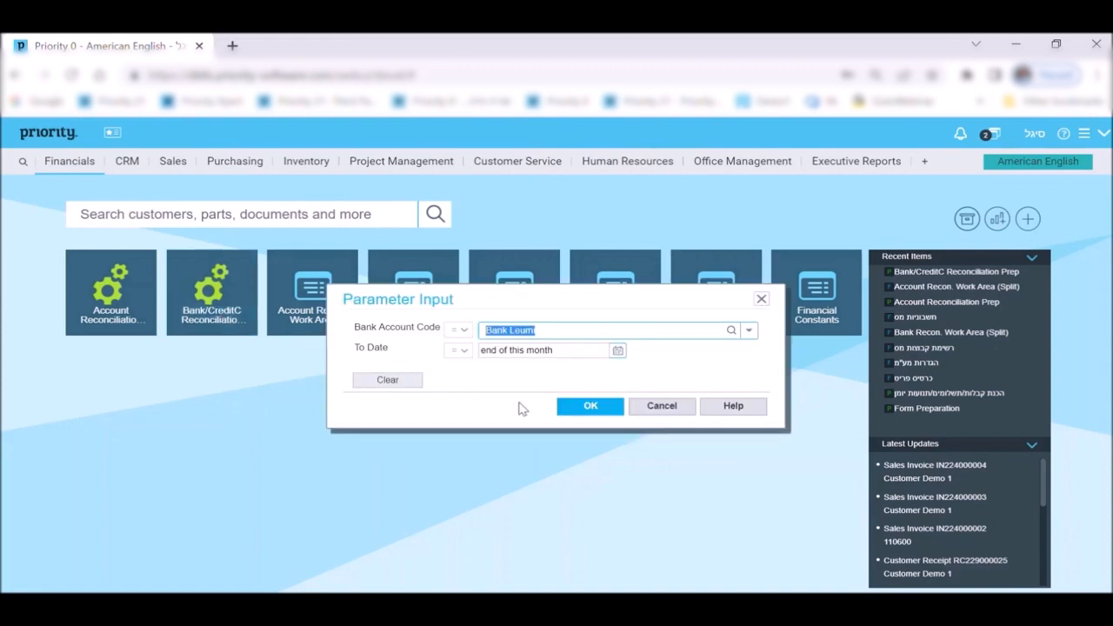
left_click(588, 406)
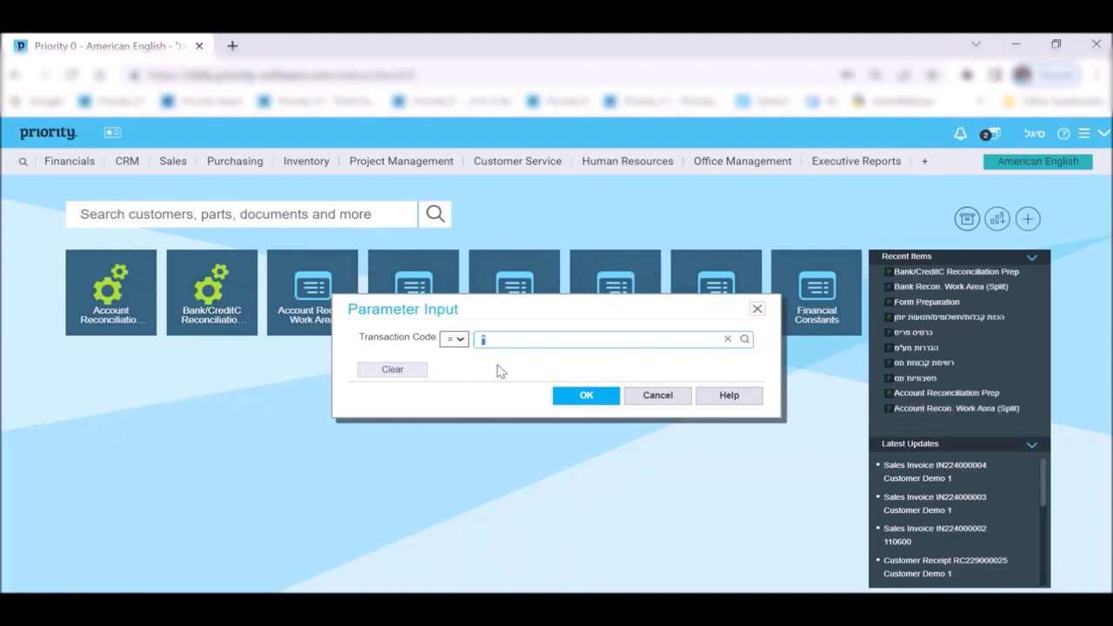
left_click(573, 396)
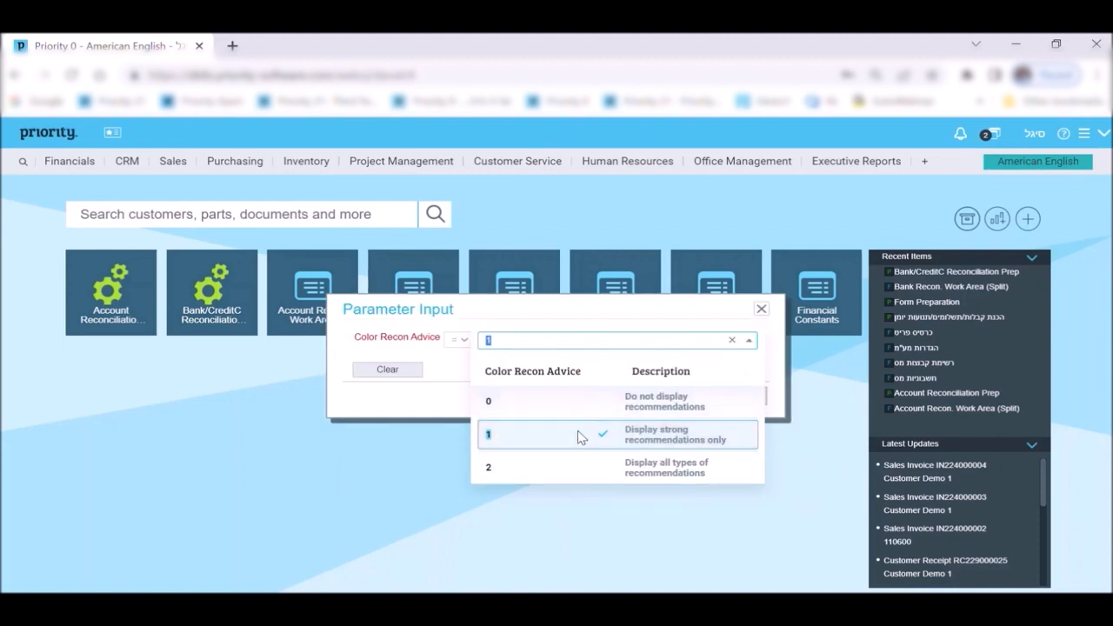
left_click(579, 437)
left_click(609, 397)
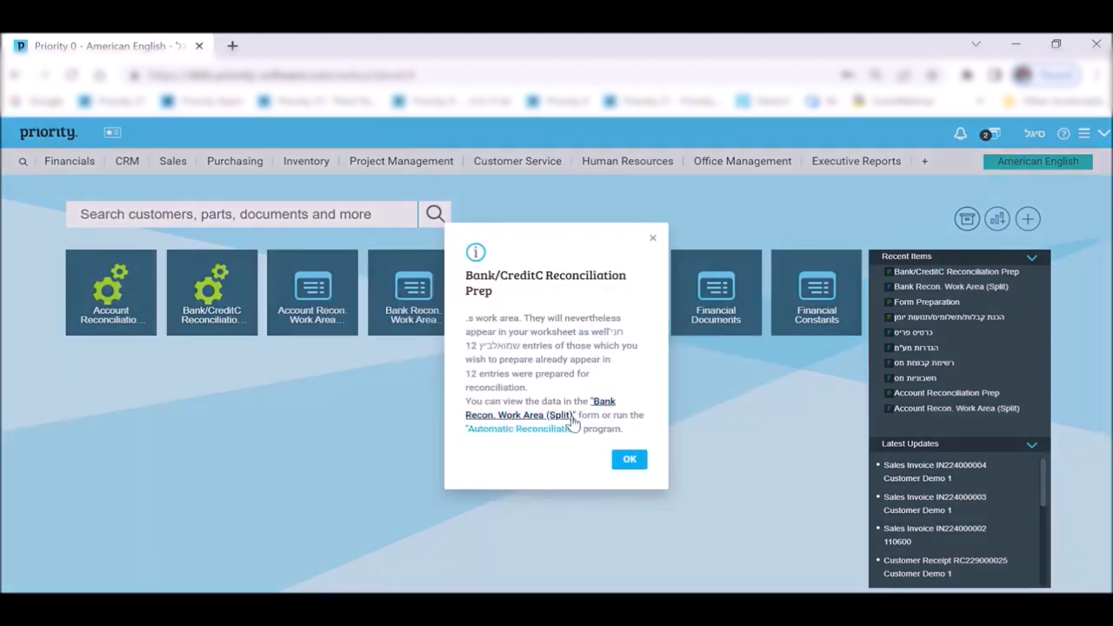
left_click(550, 416)
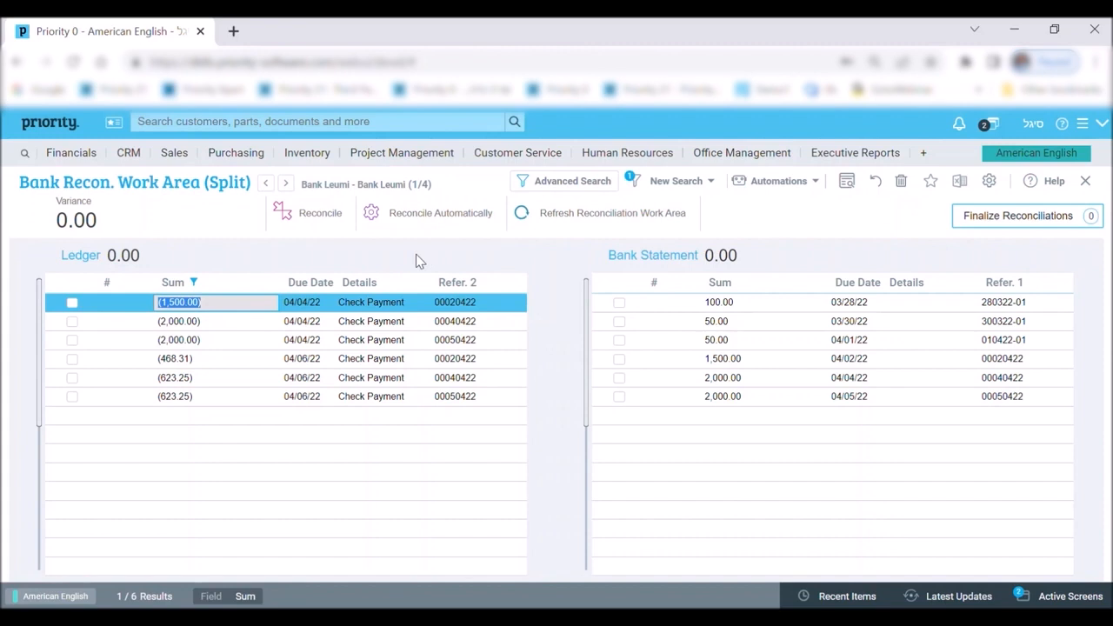
Reconcile the 2,000.00 ledger check payment with reference 00040422 against its matching bank statement line.
left_click(74, 322)
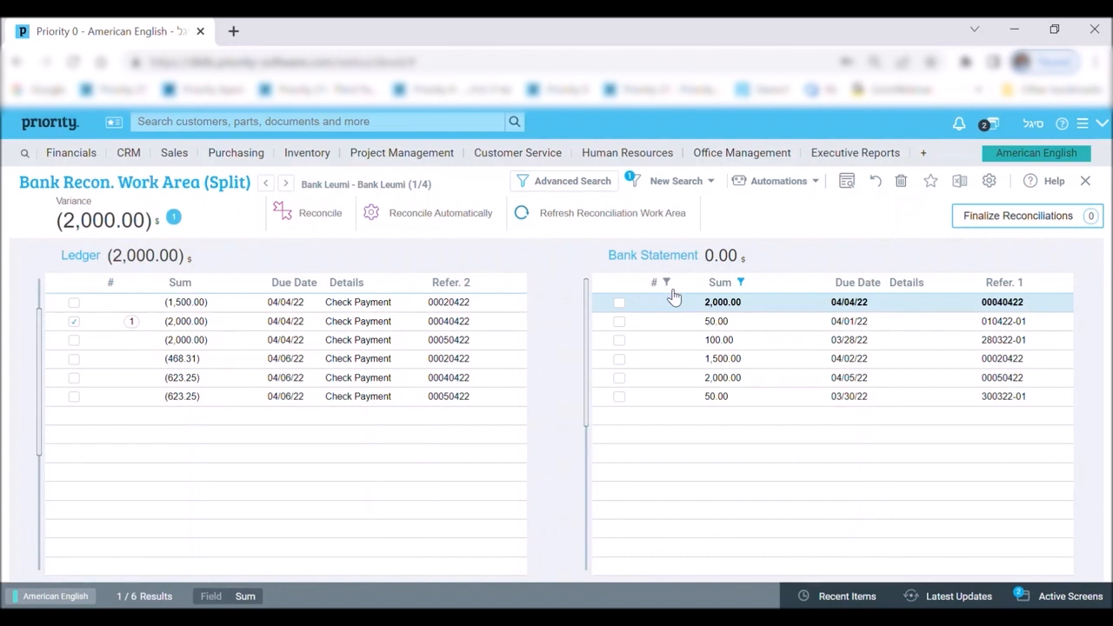
left_click(620, 303)
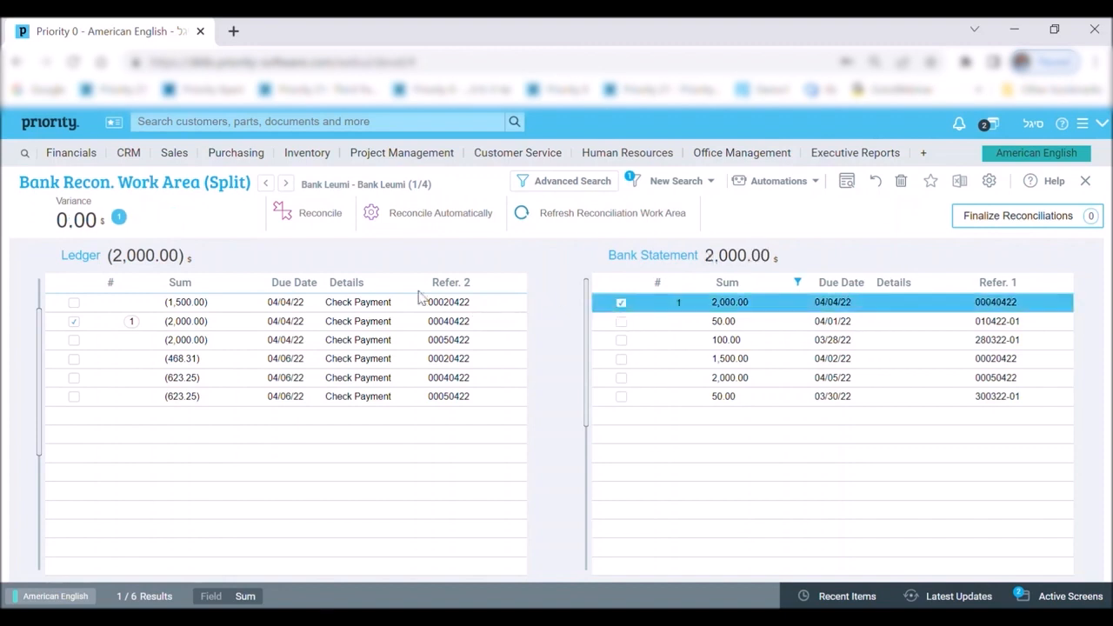
left_click(330, 227)
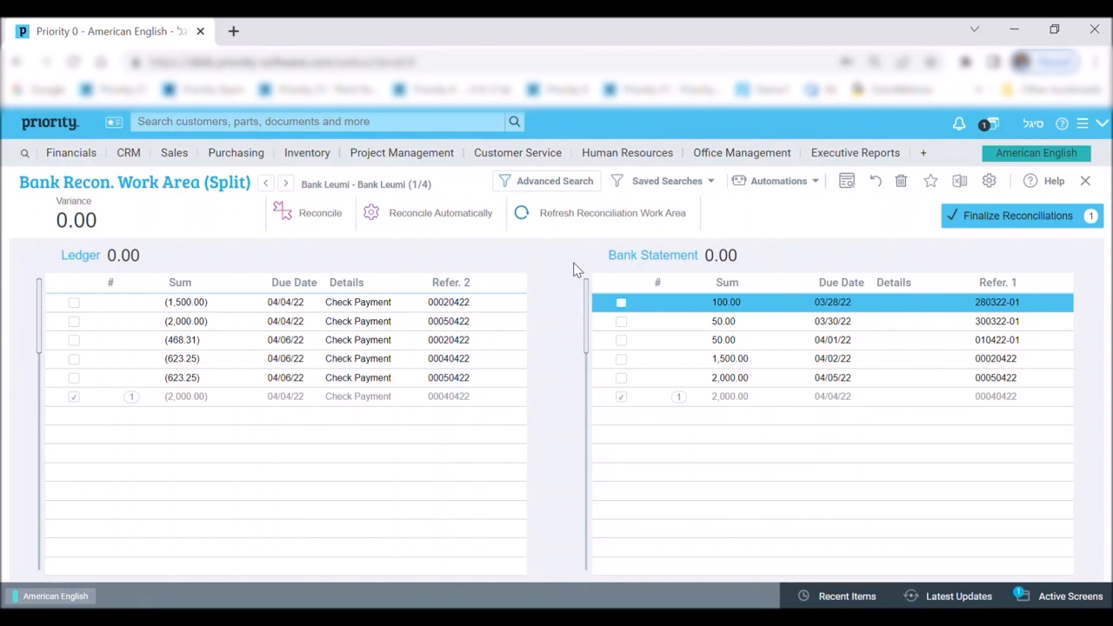
Start reconciling the 100.00 and two 50.00 bank statement lines through adjustments, with one journal entry per line.
left_click(621, 321)
left_click(621, 340)
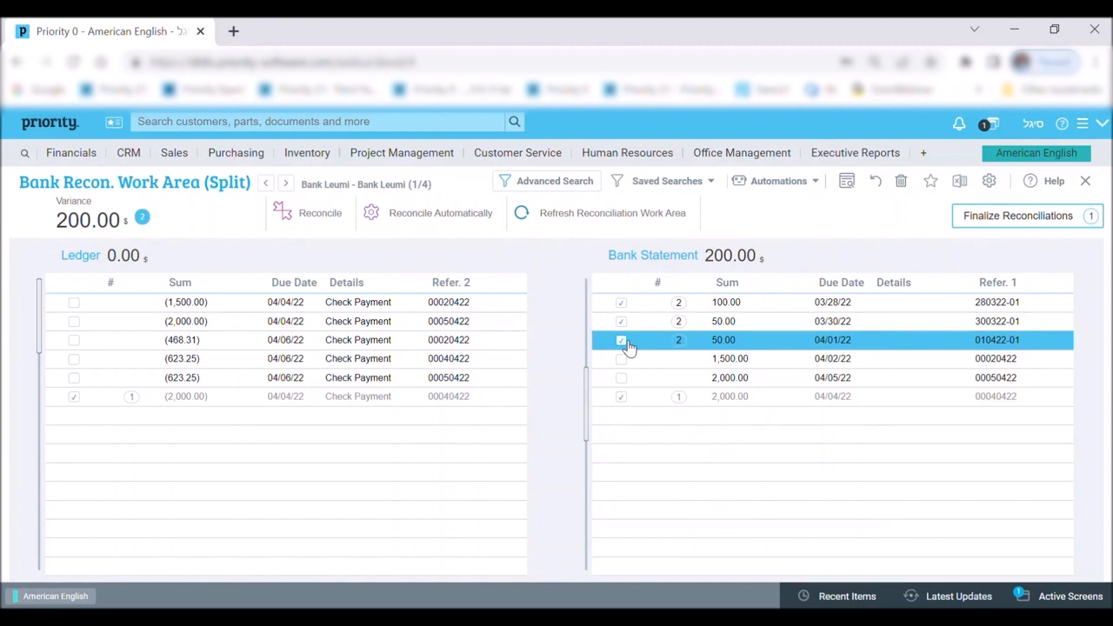
left_click(324, 218)
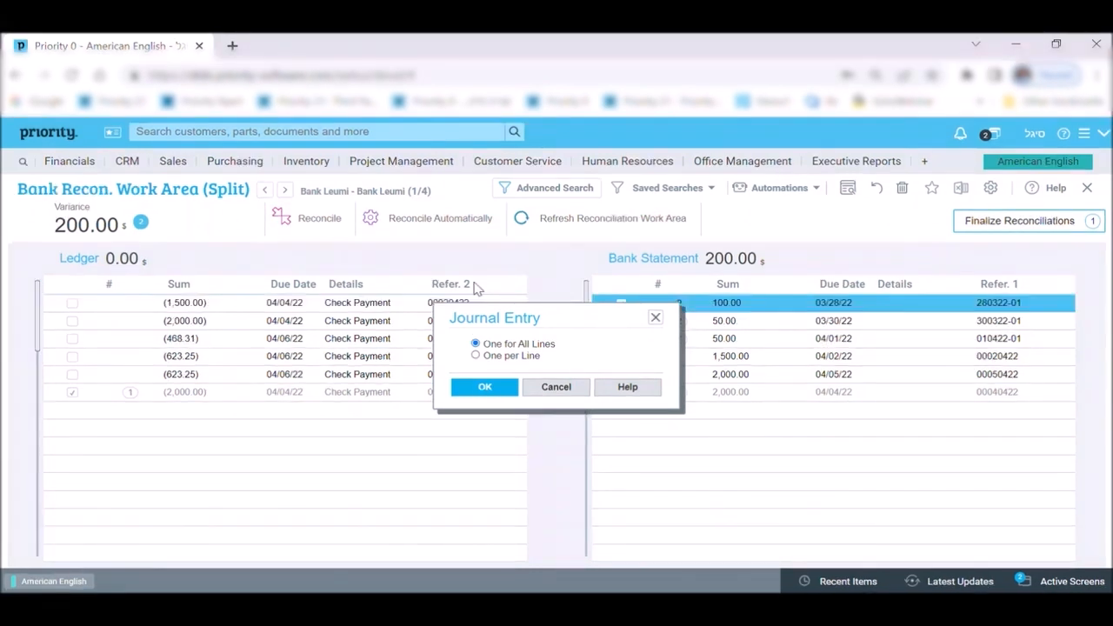
key("Down")
key("Return")
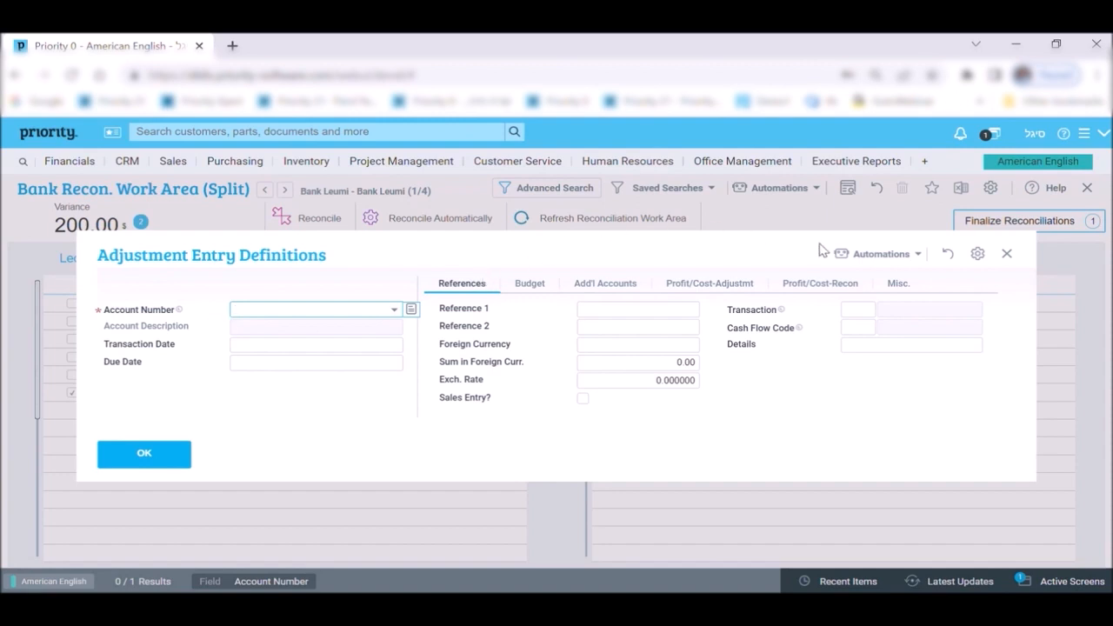
Look through the automation and form settings options of Adjustment Entry Definitions and return to the Account Number field.
left_click(888, 260)
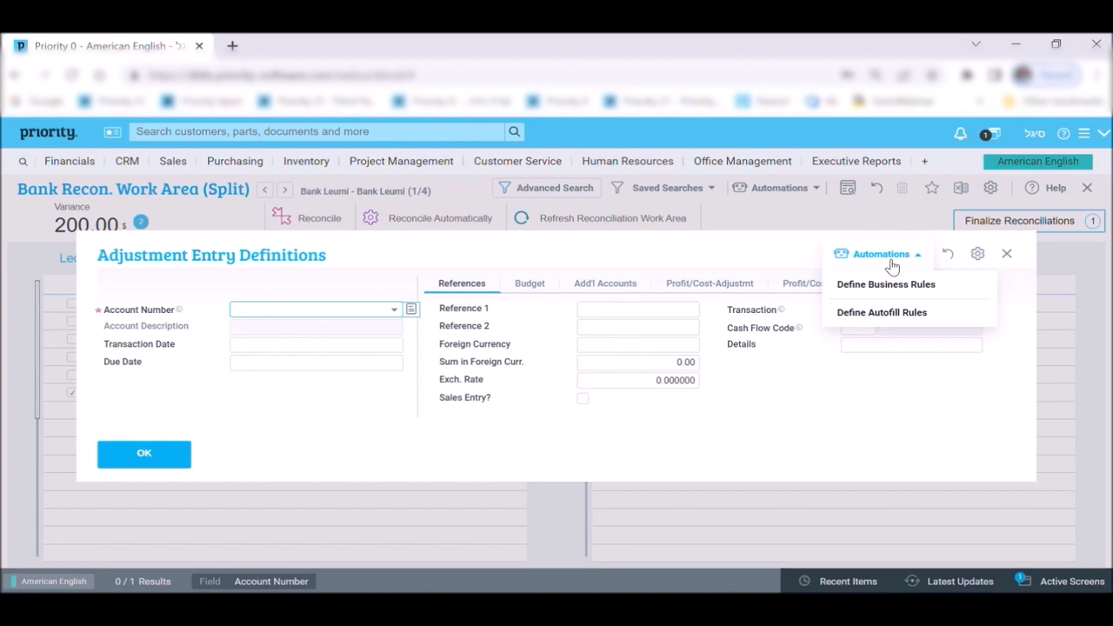
left_click(978, 253)
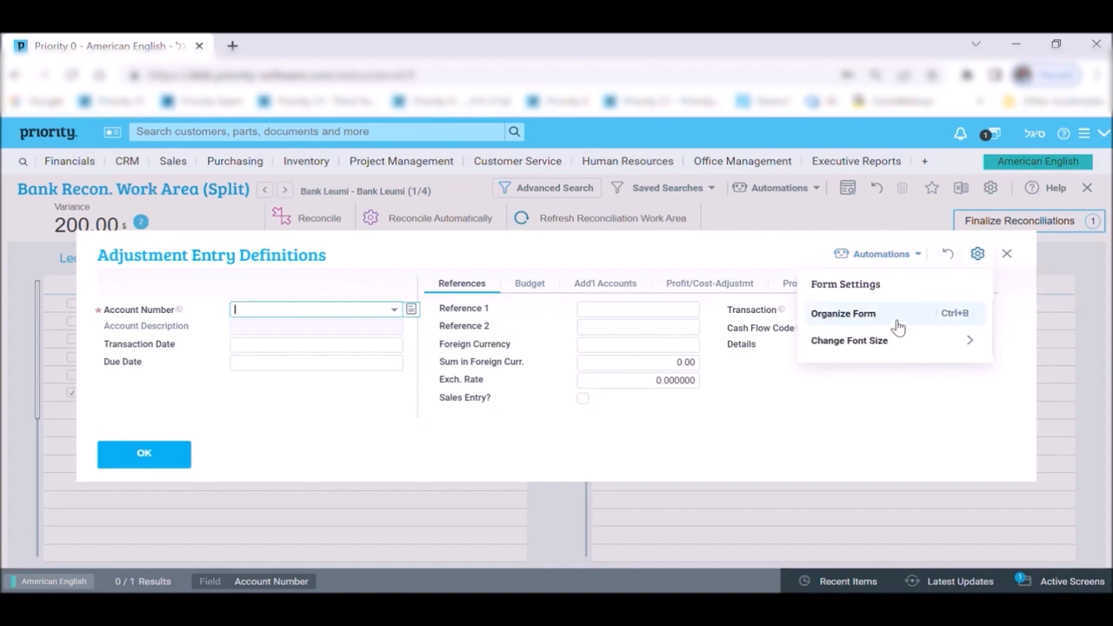
left_click(324, 319)
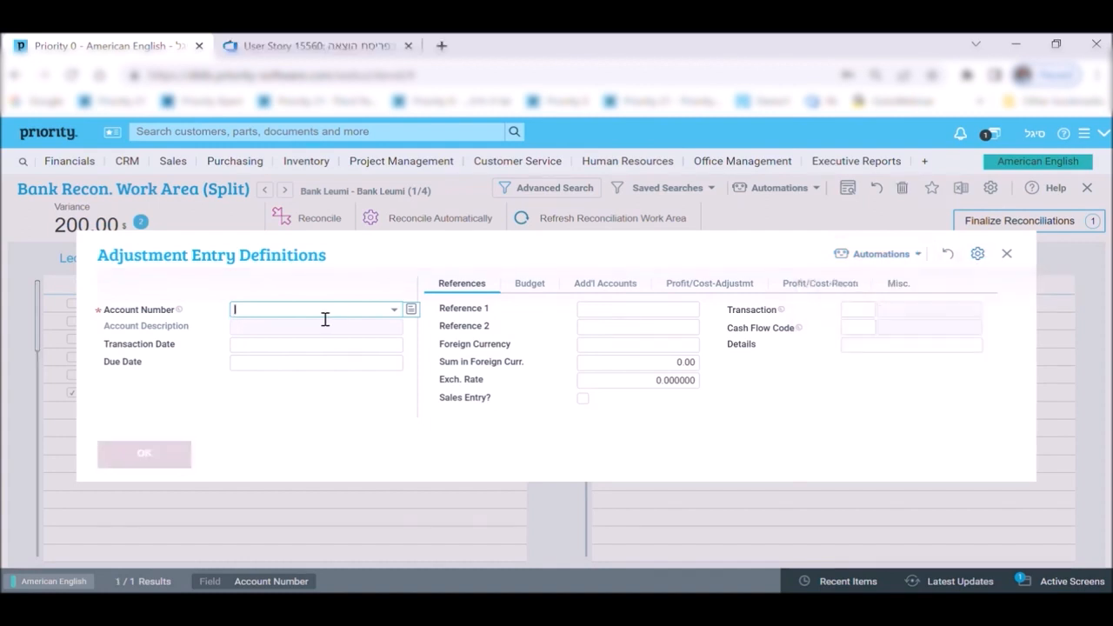
Define the adjustment entries against the Professional Fees account with the details "commissions" and create them.
type("610-0")
key("Tab")
key("Right")
key("Right")
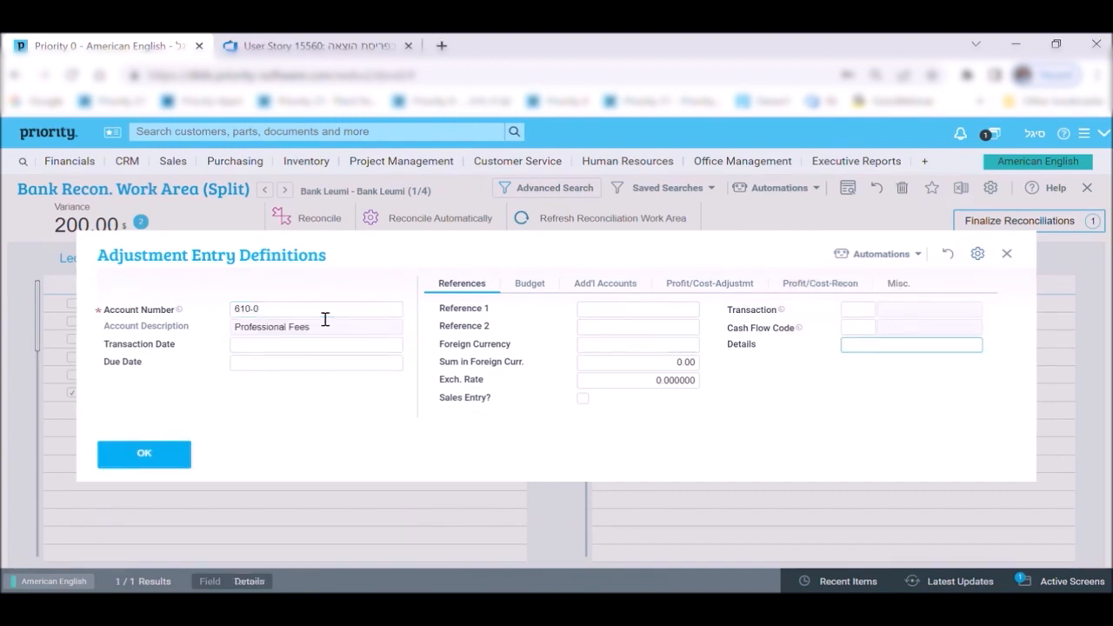
type("commissions")
left_click(145, 453)
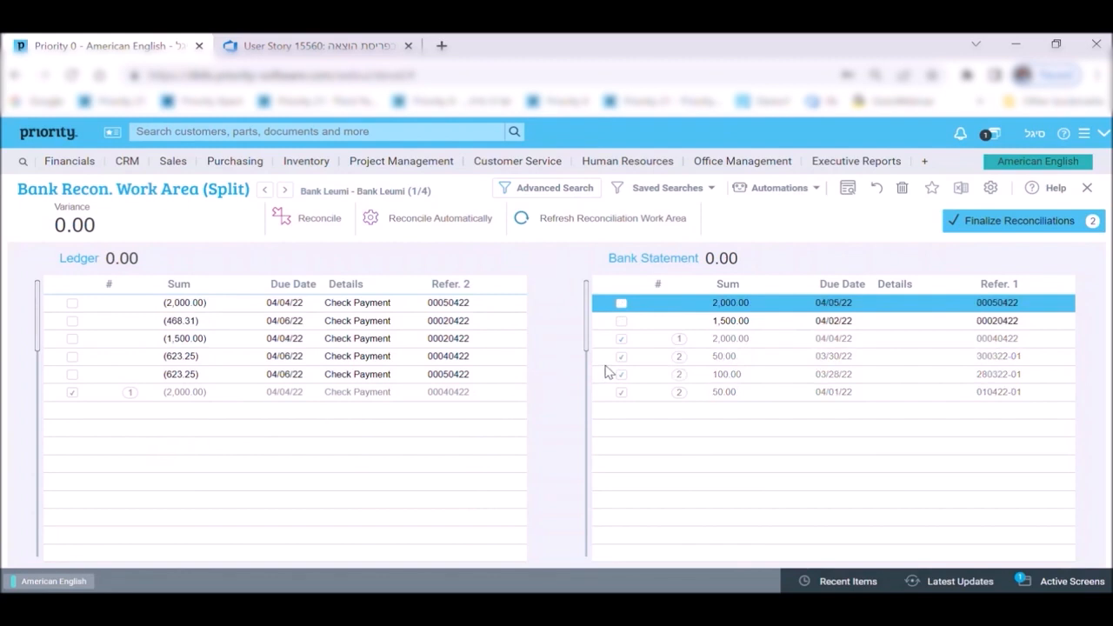
Finalize the pending Bank Leumi reconciliations and exit the bank reconciliation work area.
left_click(990, 223)
left_click(482, 394)
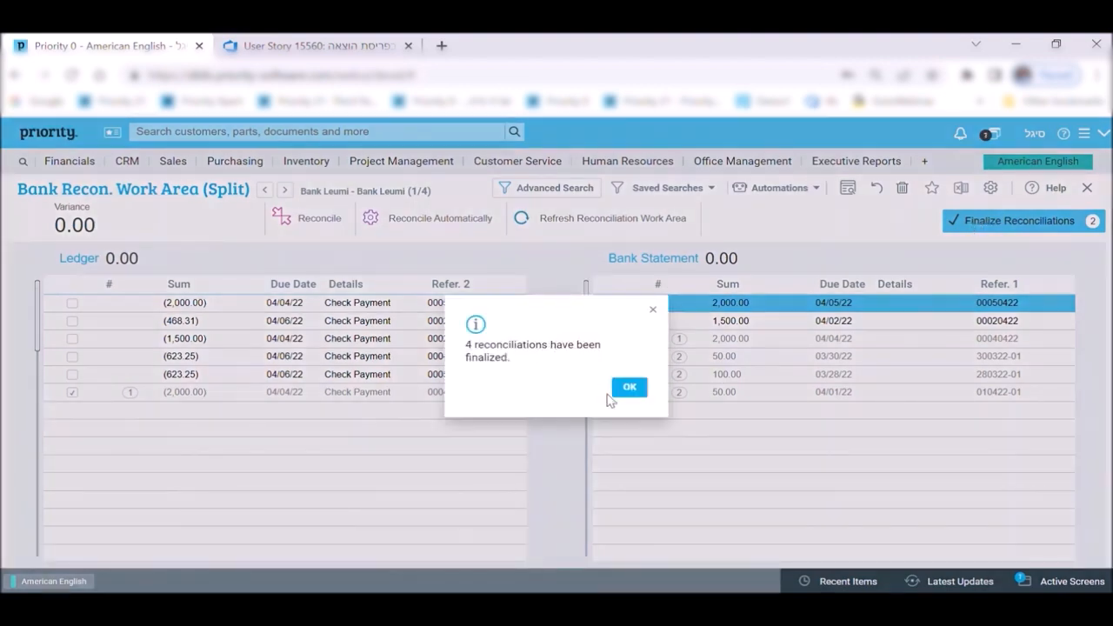
left_click(624, 391)
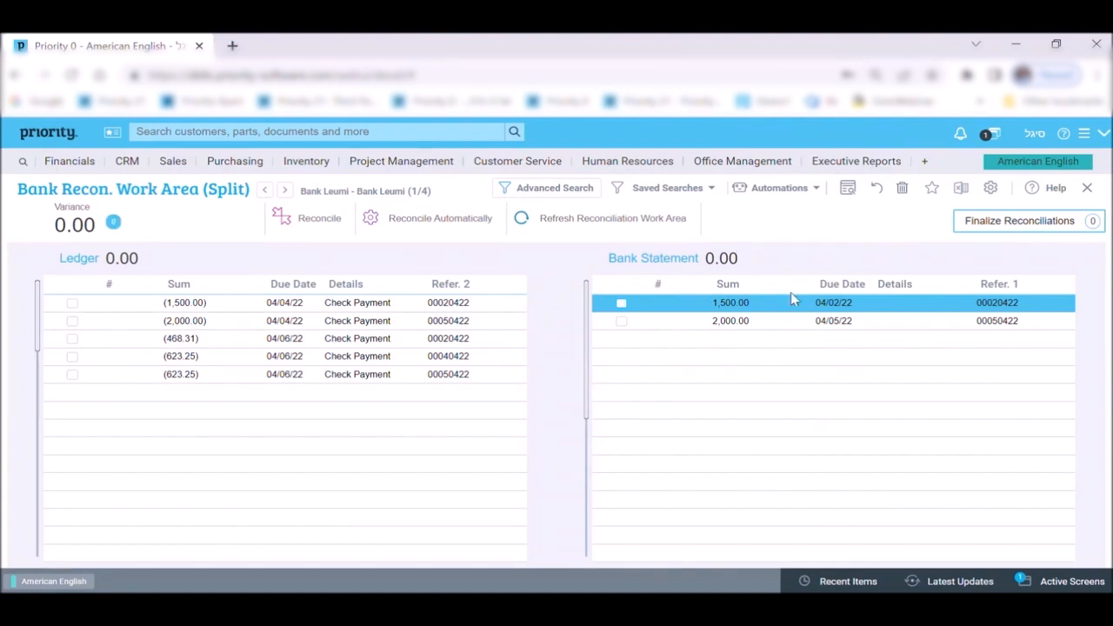
left_click(1088, 189)
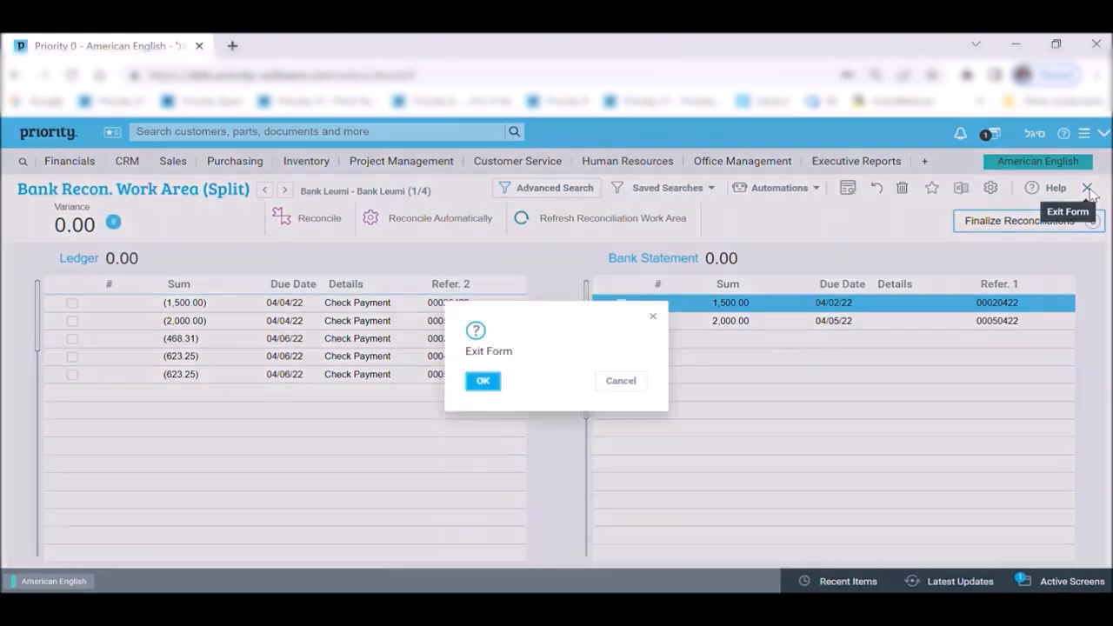
left_click(477, 381)
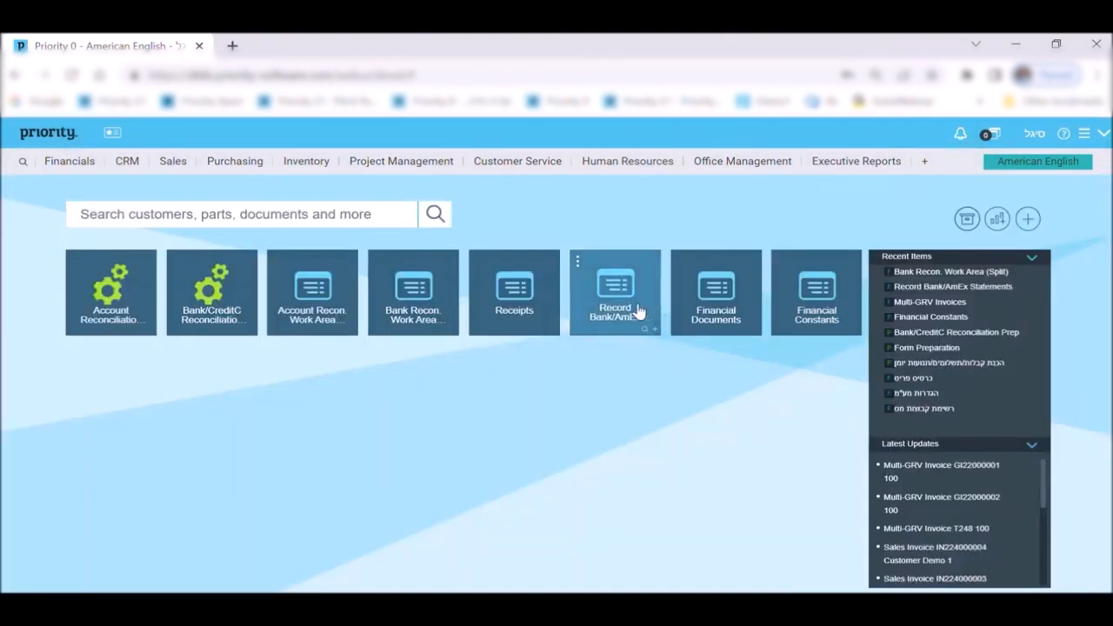
Display the Basic Reconciliation Details report as a PDF for Bank Leumi's 03/30/22 statement line in Record Bank/AmEx Statements, and return to Priority.
left_click(639, 311)
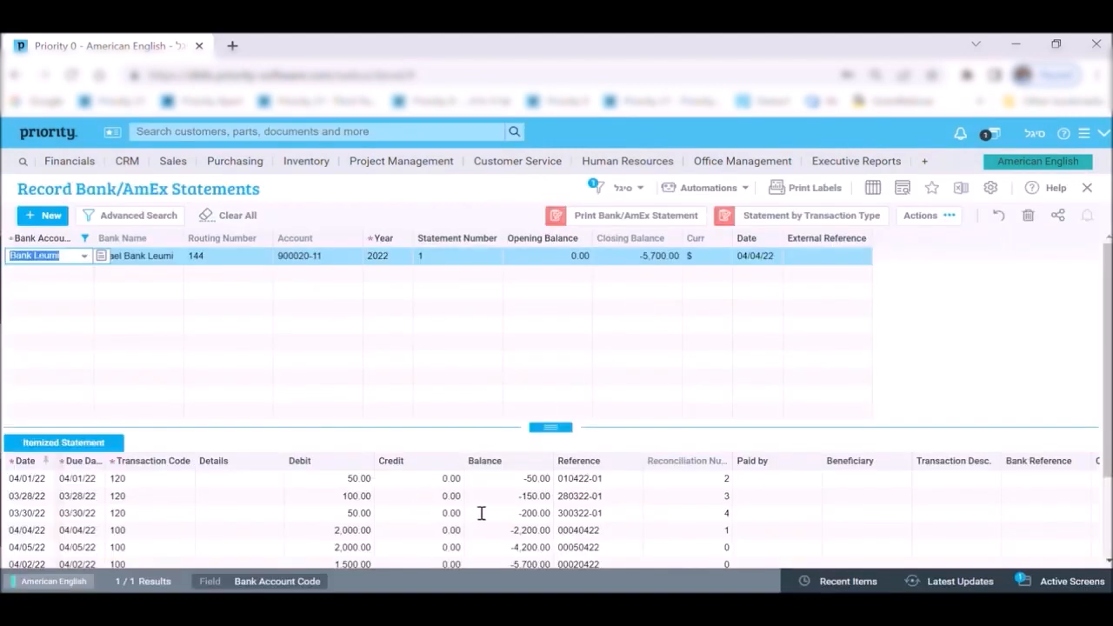
left_click(481, 513)
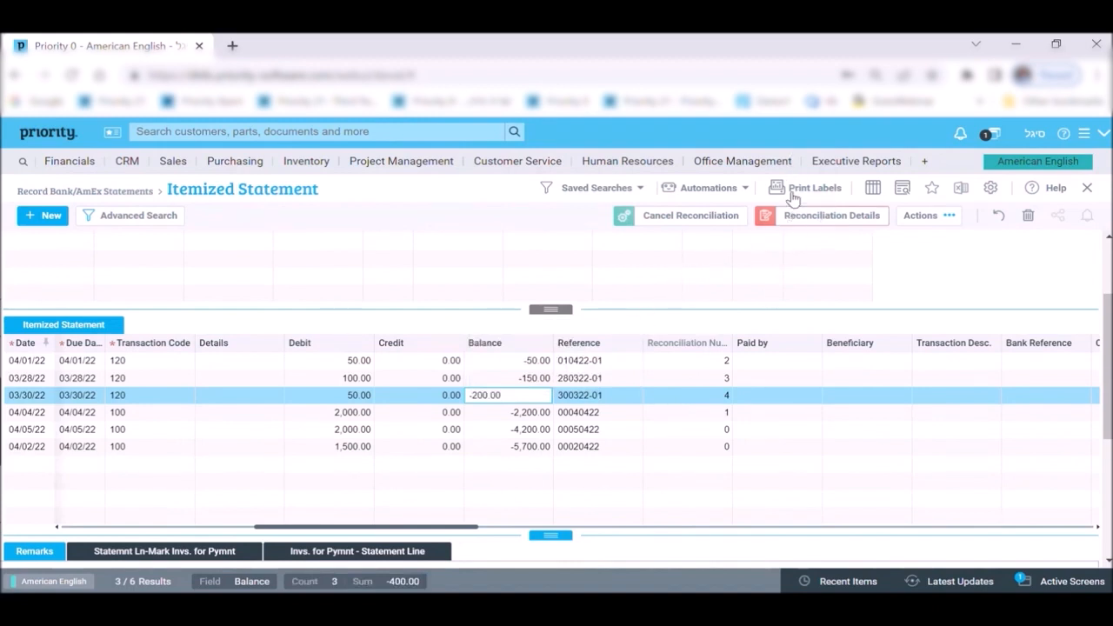
left_click(794, 215)
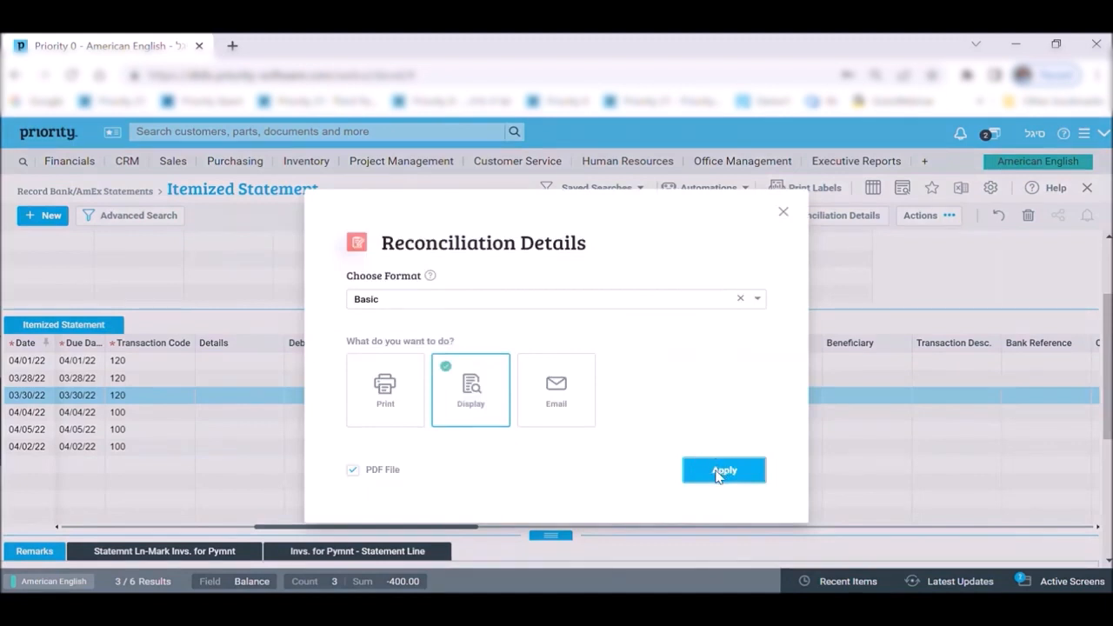
left_click(718, 474)
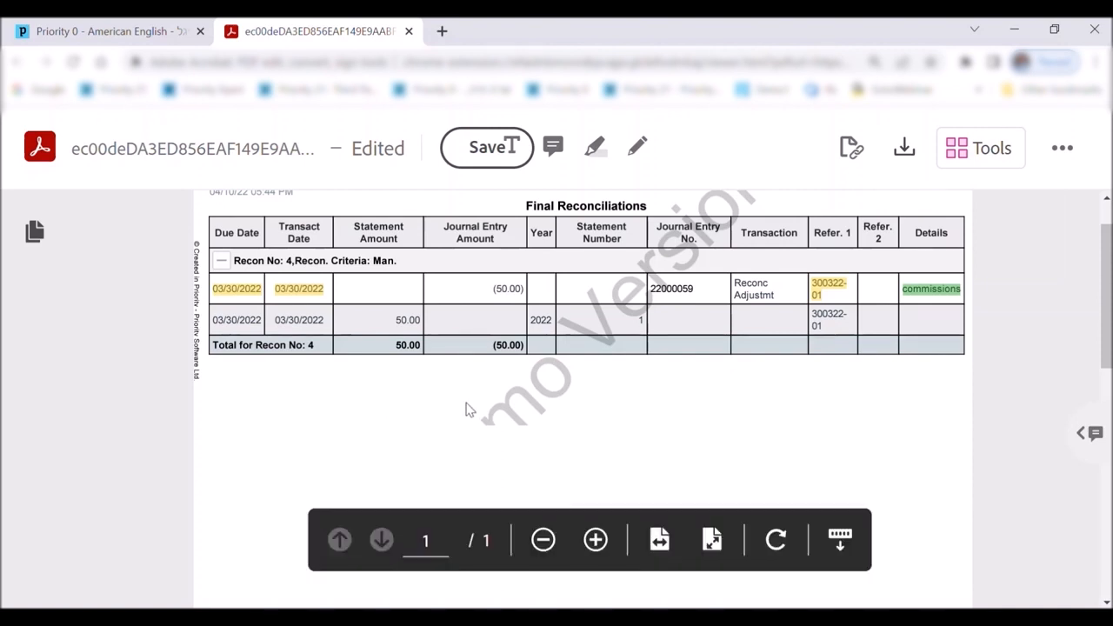
left_click(157, 34)
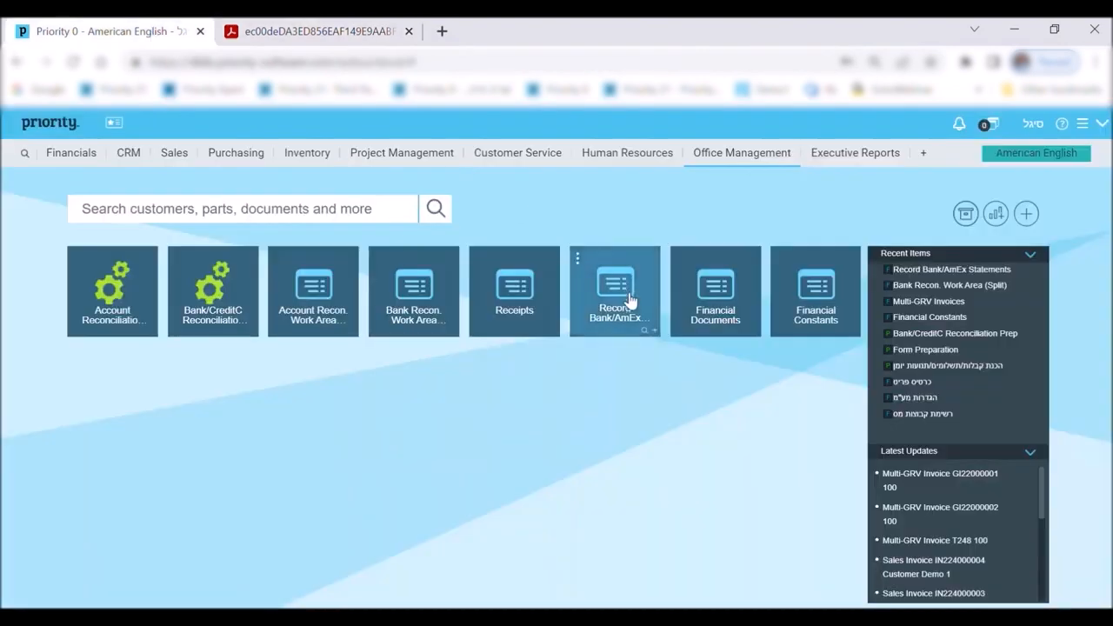